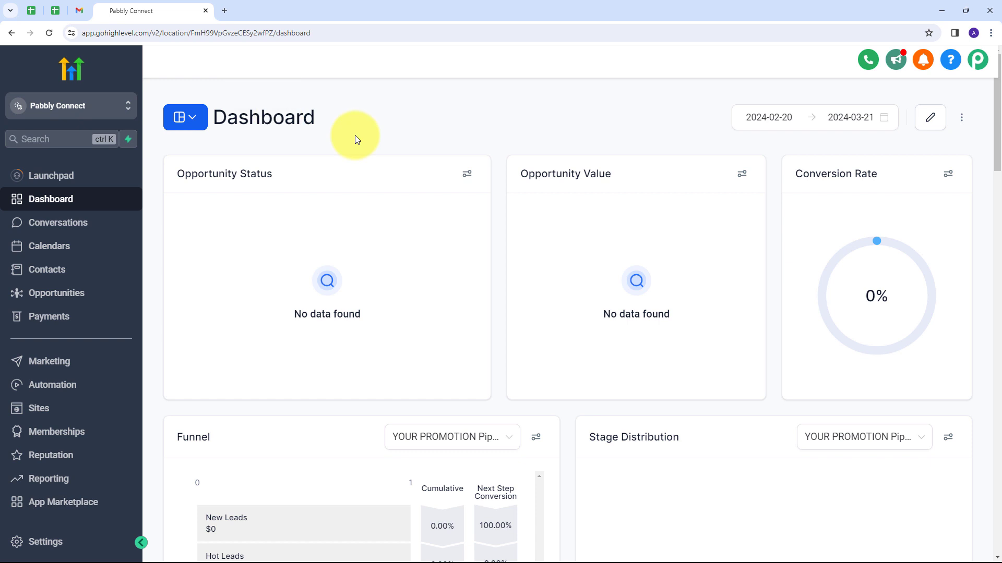
# - Open pabbly.com/connect in a new browser tab, sign in, and access the Pabbly Connect dashboard
pyautogui.click(224, 12)
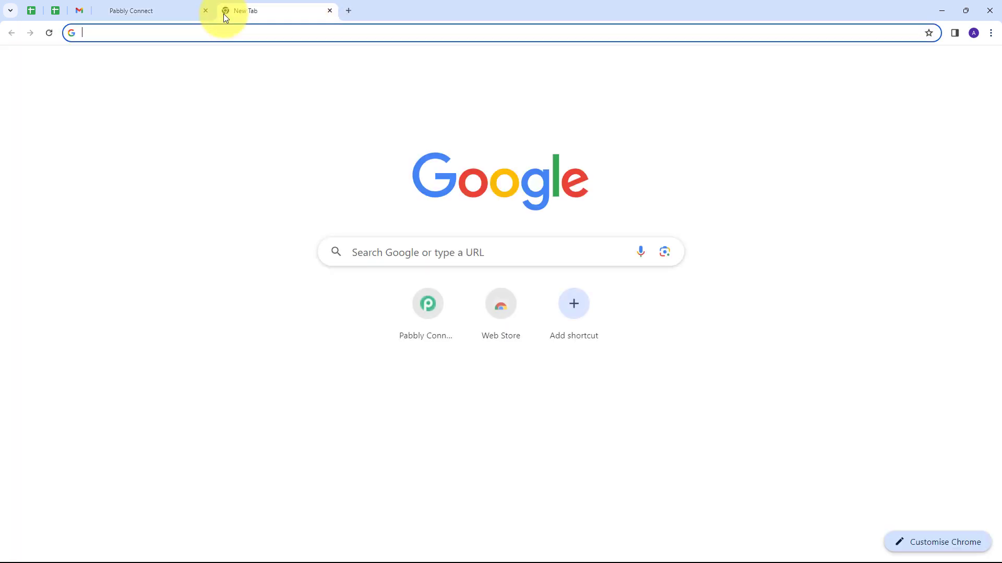
pyautogui.write('pabbly.com/c')
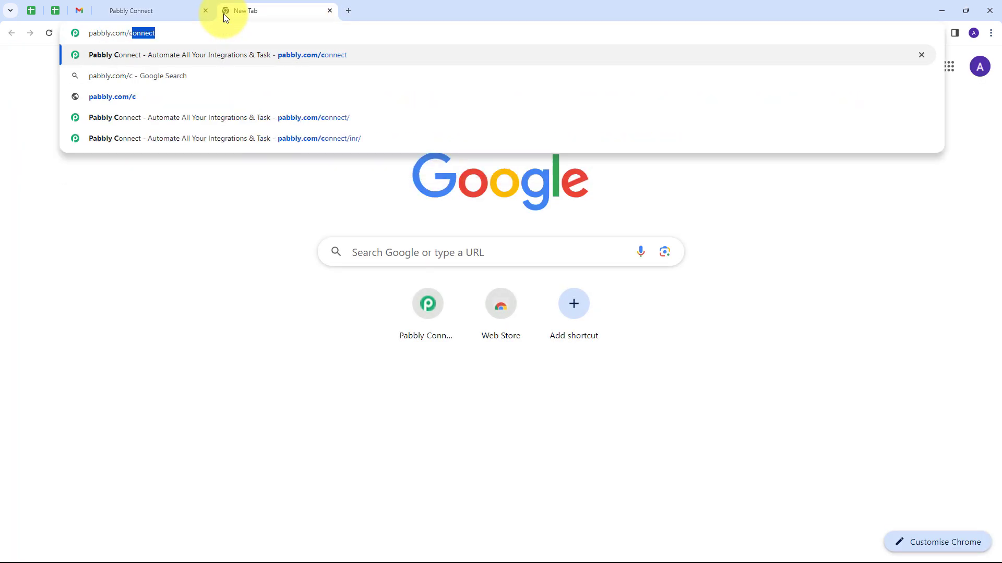
pyautogui.press('Return')
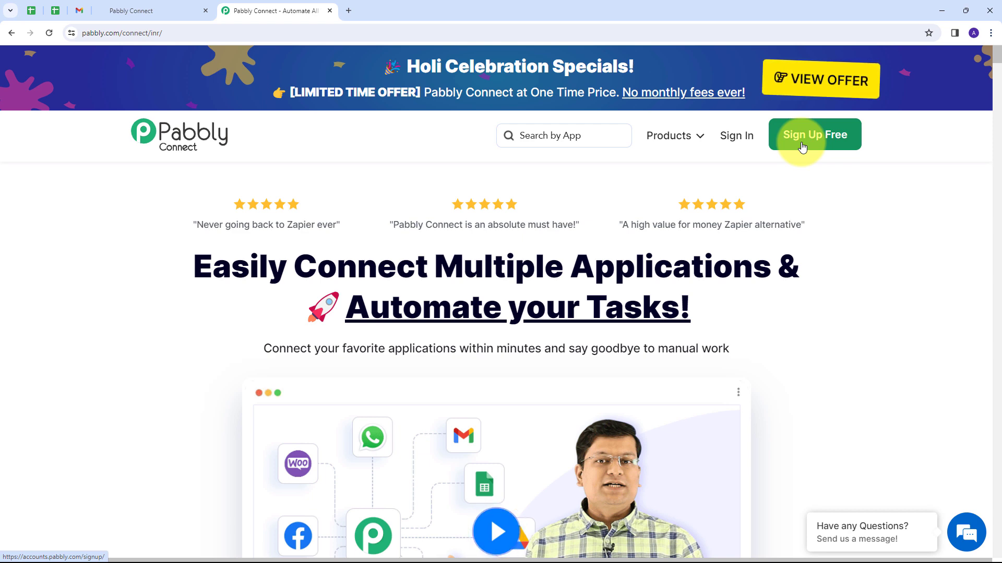
pyautogui.click(742, 146)
pyautogui.scroll(-1, 114, 183)
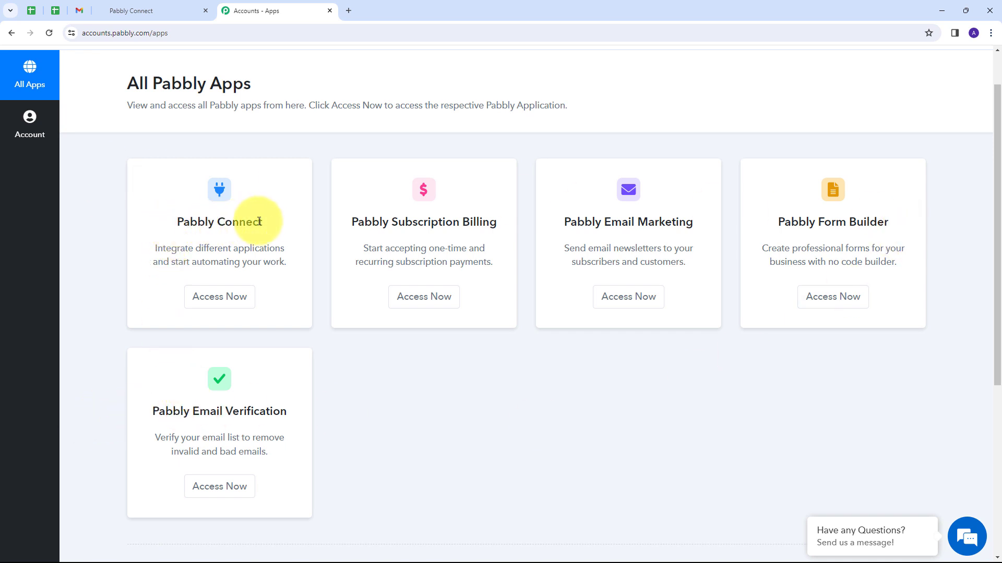
pyautogui.click(227, 303)
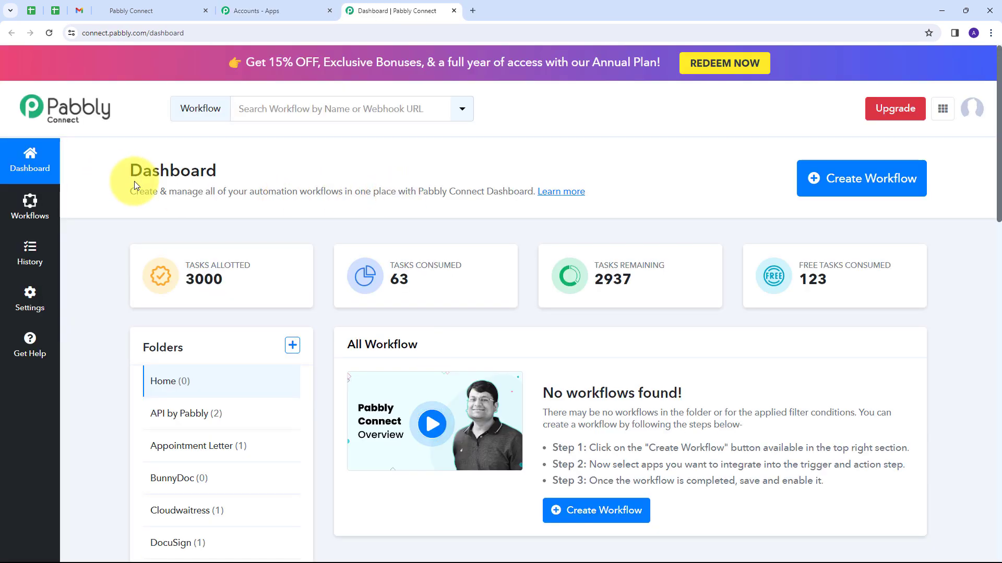
# - Create a workflow named "Get Email Notification for New GoHighLevel Leads" in the Gmail folder
pyautogui.scroll(-1, 449, 164)
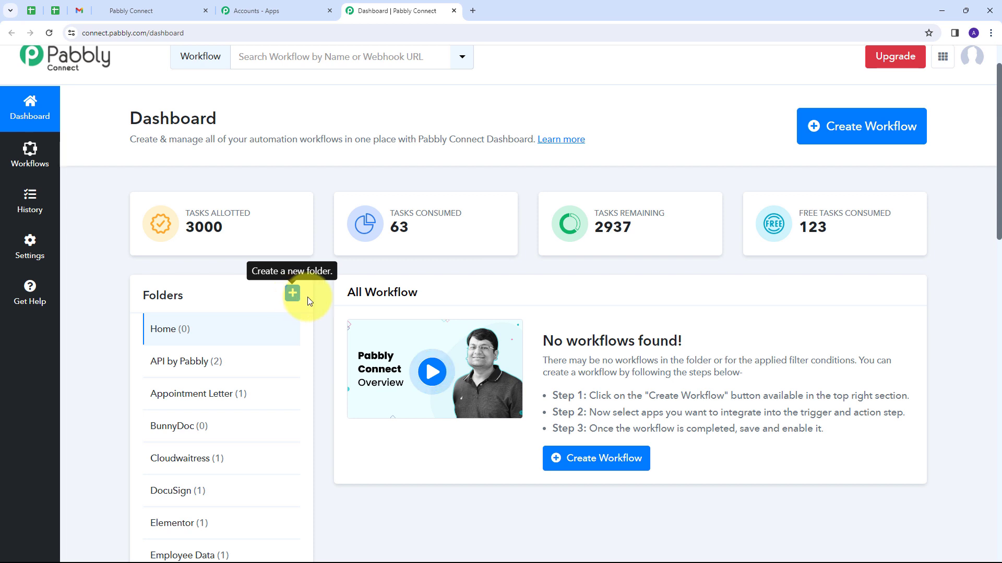
pyautogui.scroll(1, 309, 281)
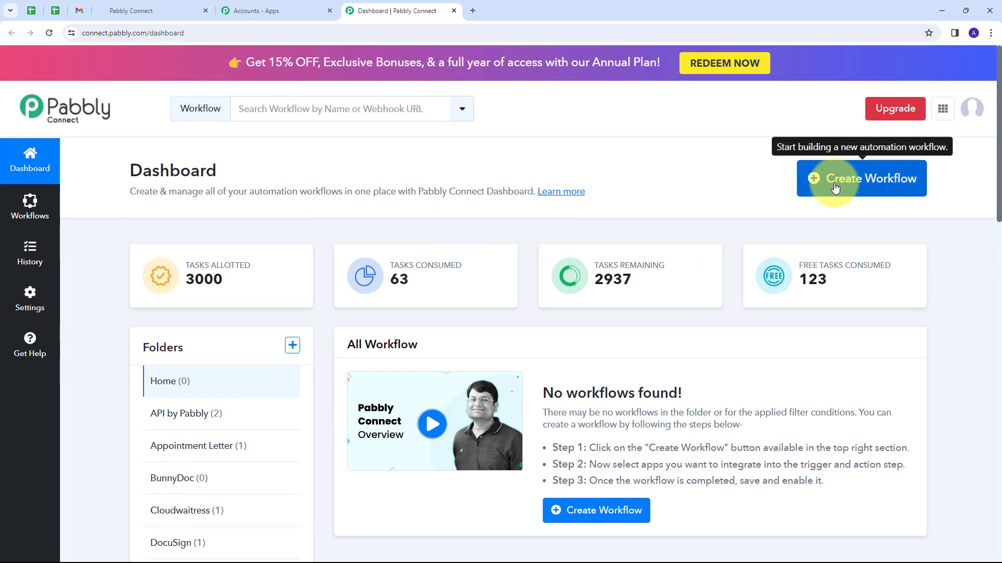
pyautogui.click(834, 186)
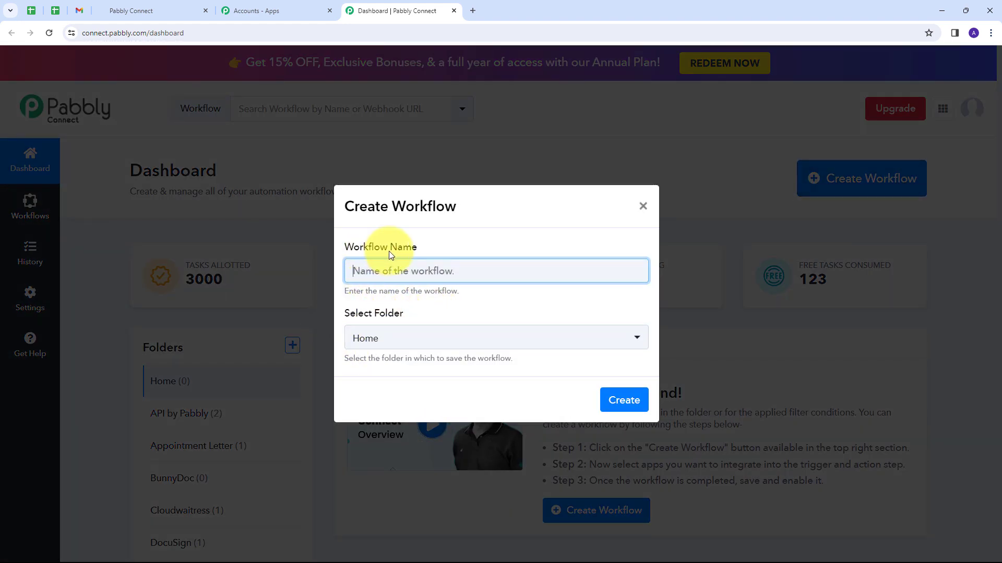
pyautogui.write('Get Email Notification for New GoHighLevel Leads')
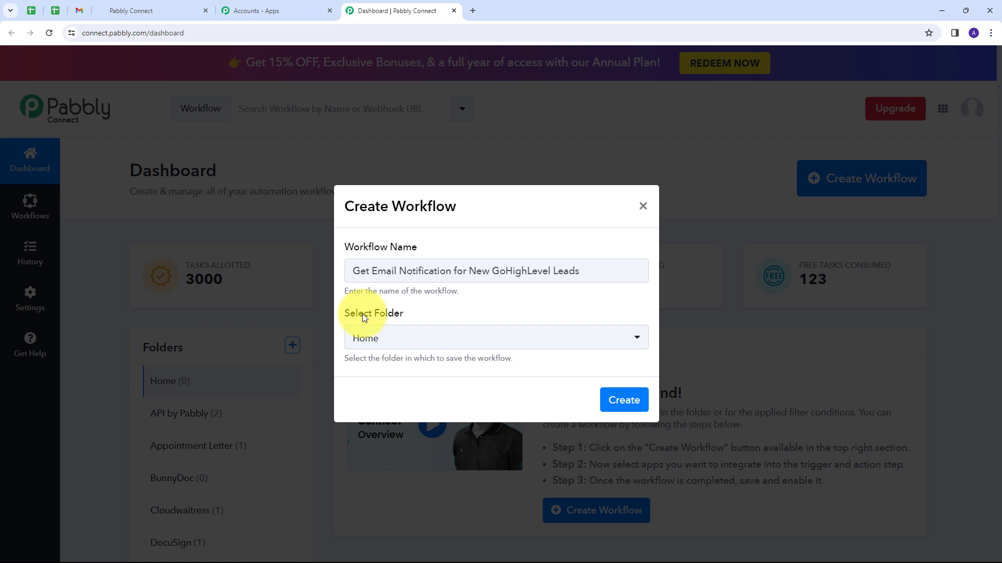
pyautogui.click(553, 336)
pyautogui.scroll(-3, 458, 217)
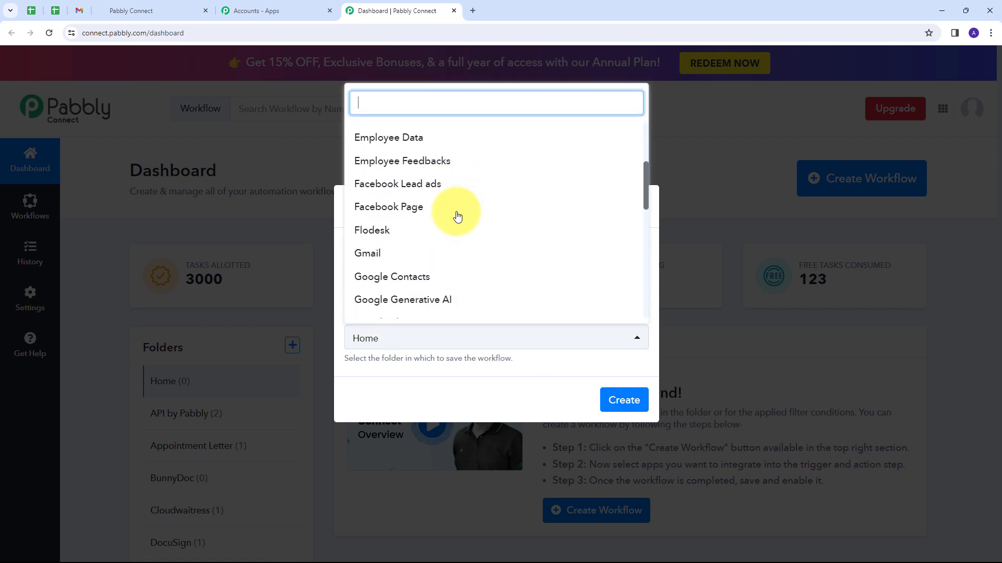
pyautogui.scroll(3, 458, 216)
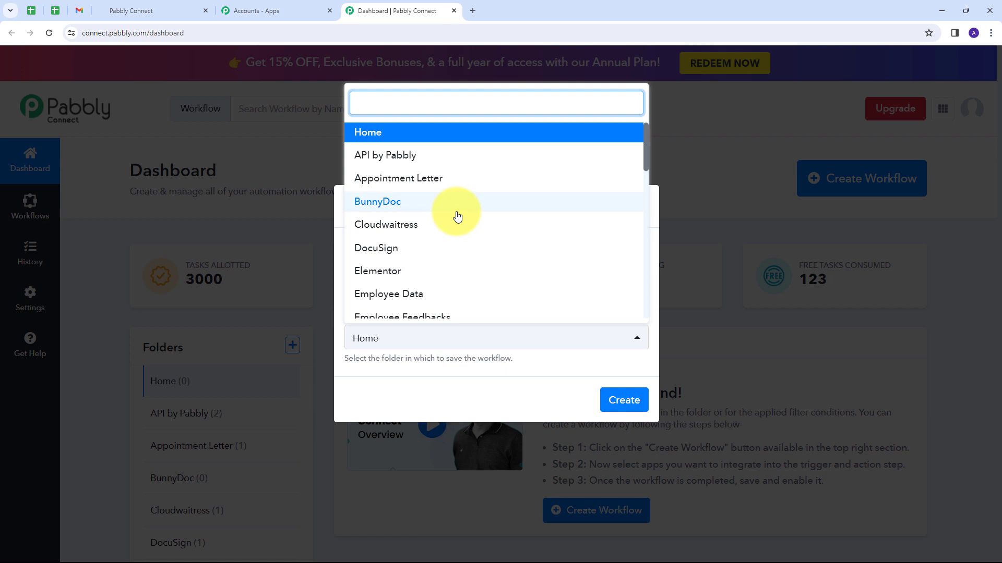
pyautogui.scroll(-4, 458, 216)
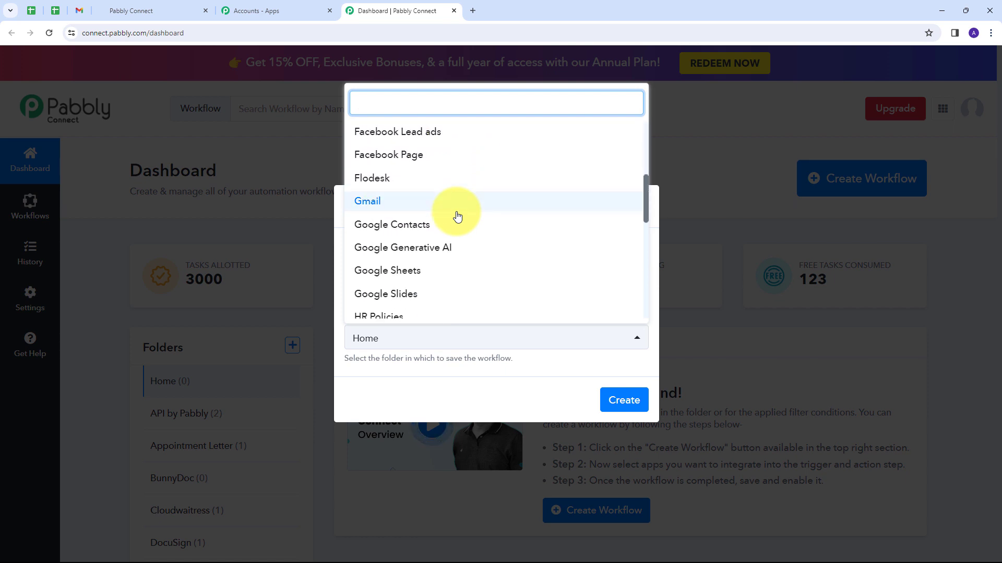
pyautogui.click(368, 204)
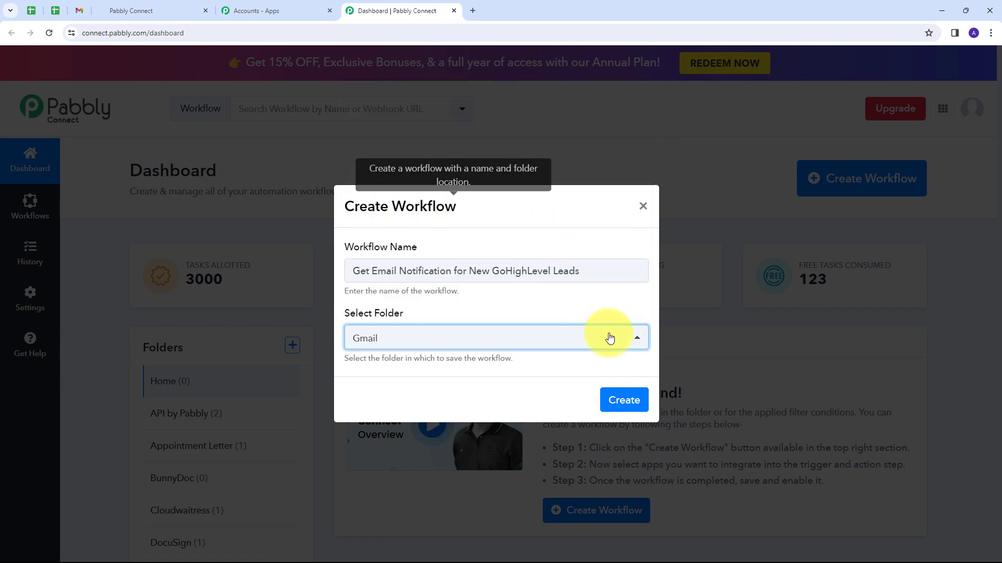
pyautogui.click(626, 402)
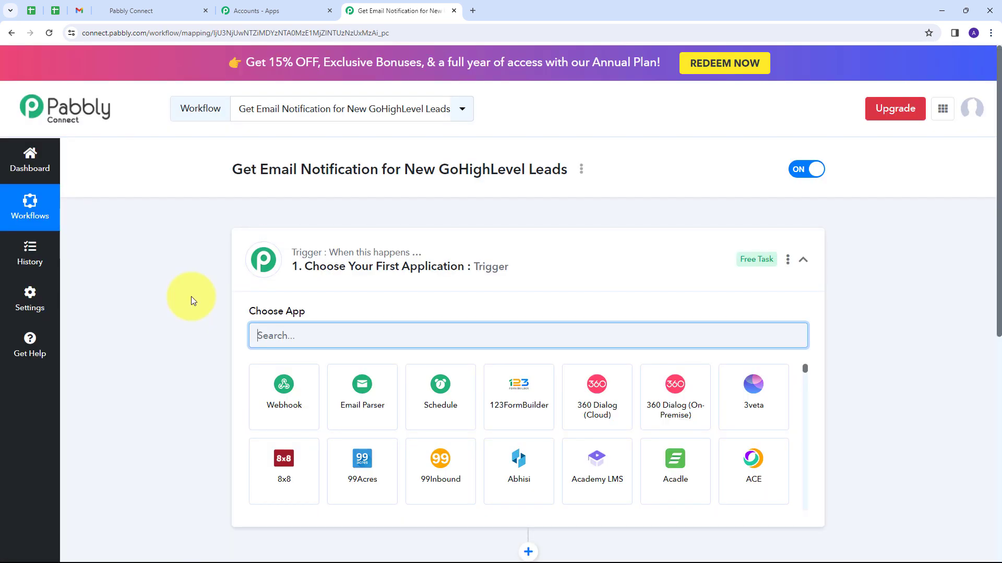
# - Set the workflow's trigger application to LeadConnector V2 with Contact Created as the trigger event
pyautogui.scroll(-2, 191, 297)
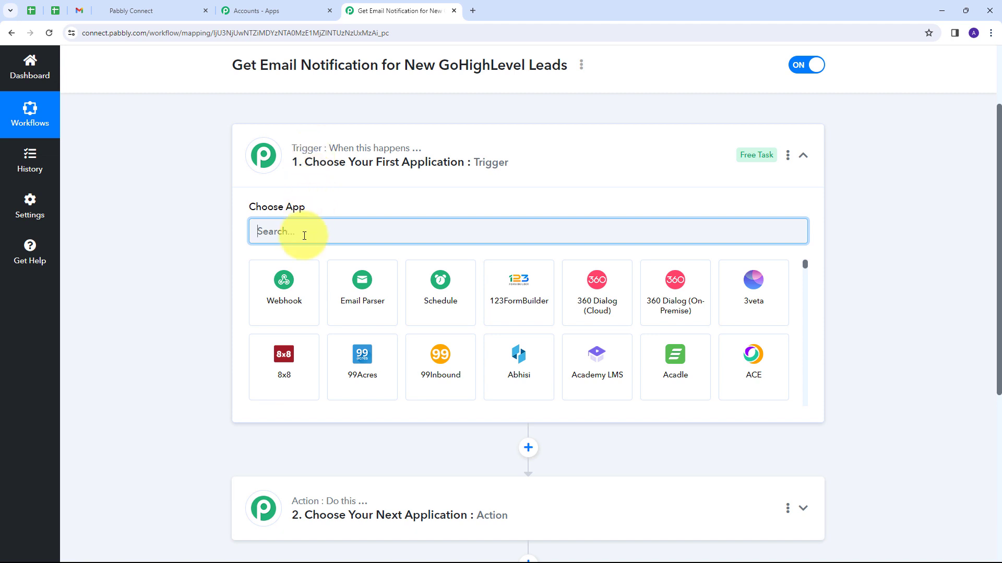
pyautogui.write('Leadconnector')
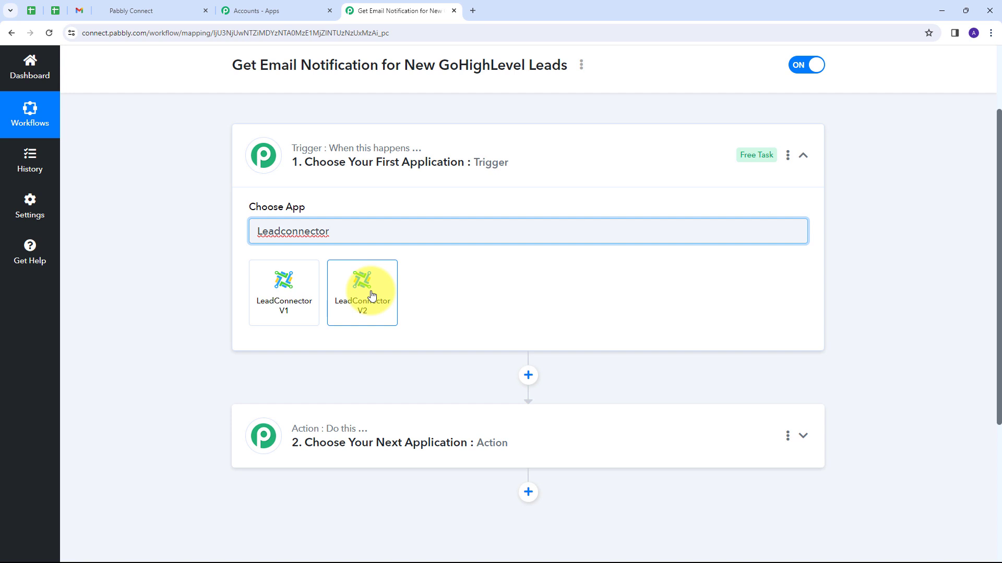
pyautogui.click(374, 293)
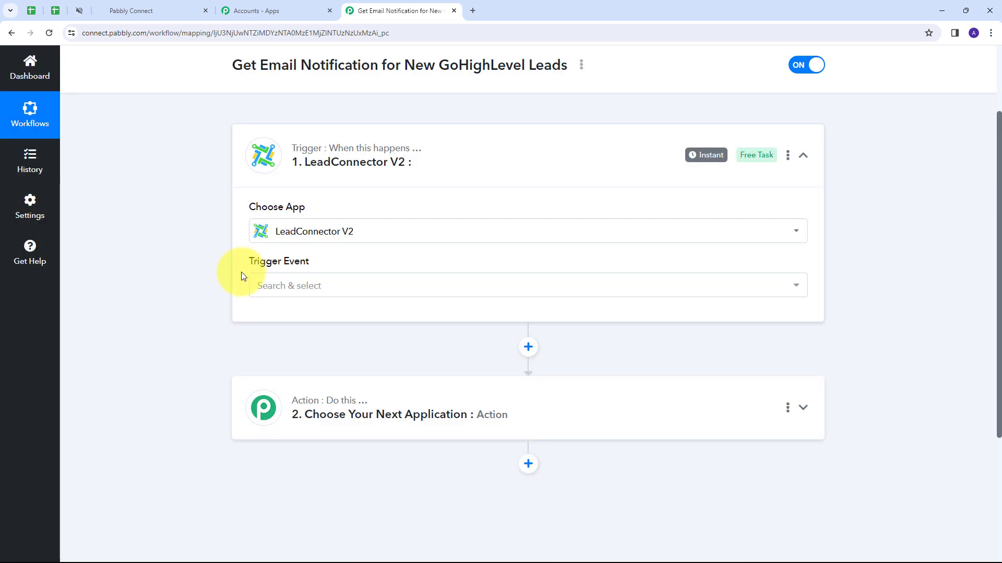
pyautogui.click(566, 286)
pyautogui.scroll(-10, 329, 469)
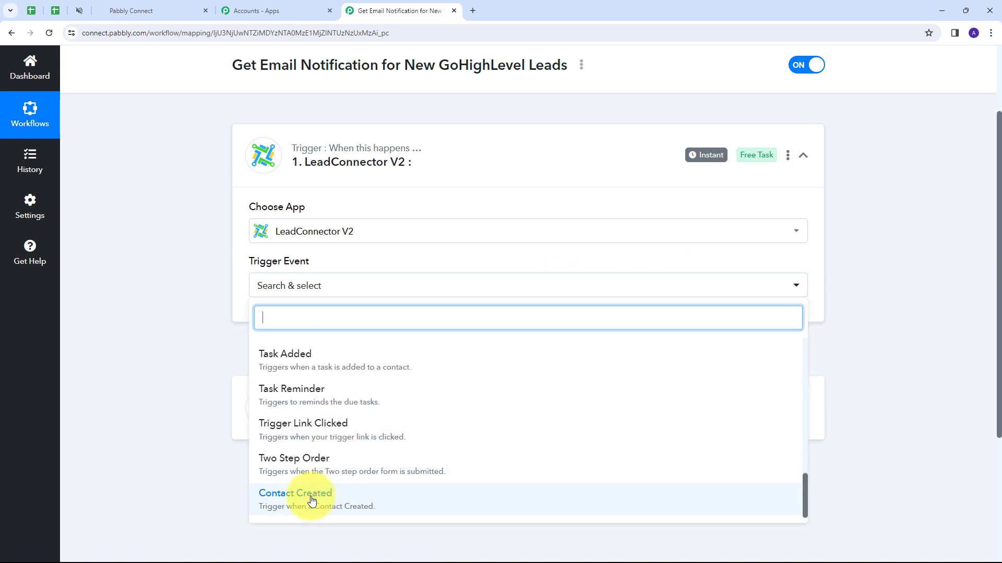
pyautogui.click(312, 500)
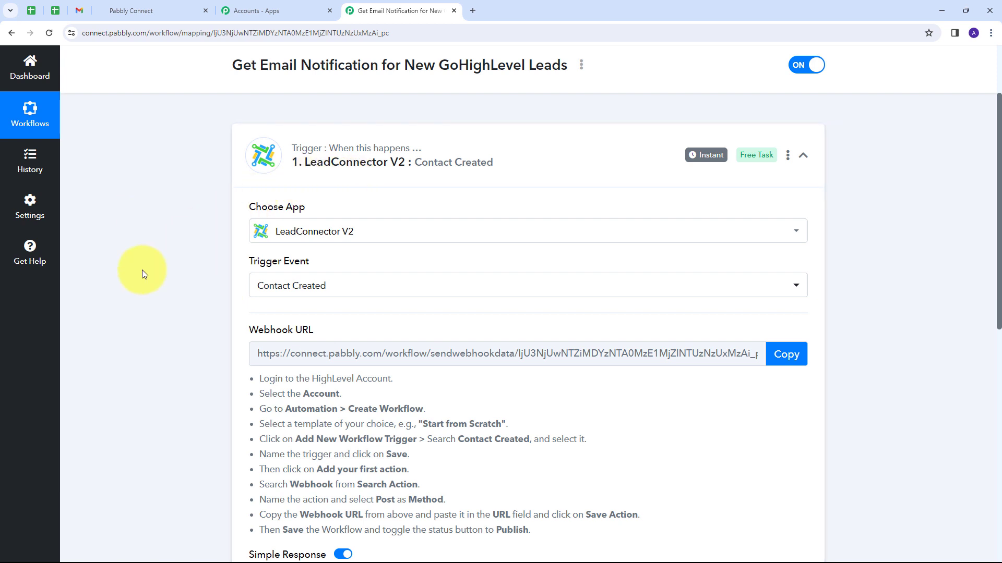
# - Review the HighLevel setup instructions for the trigger and copy its webhook URL
pyautogui.scroll(-1, 142, 271)
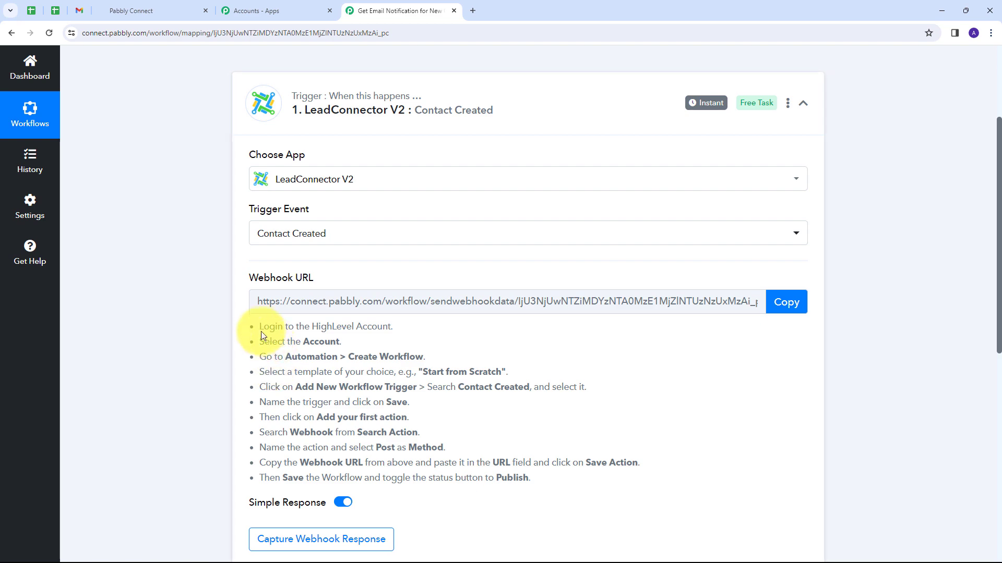
pyautogui.moveTo(257, 334); pyautogui.dragTo(432, 344)
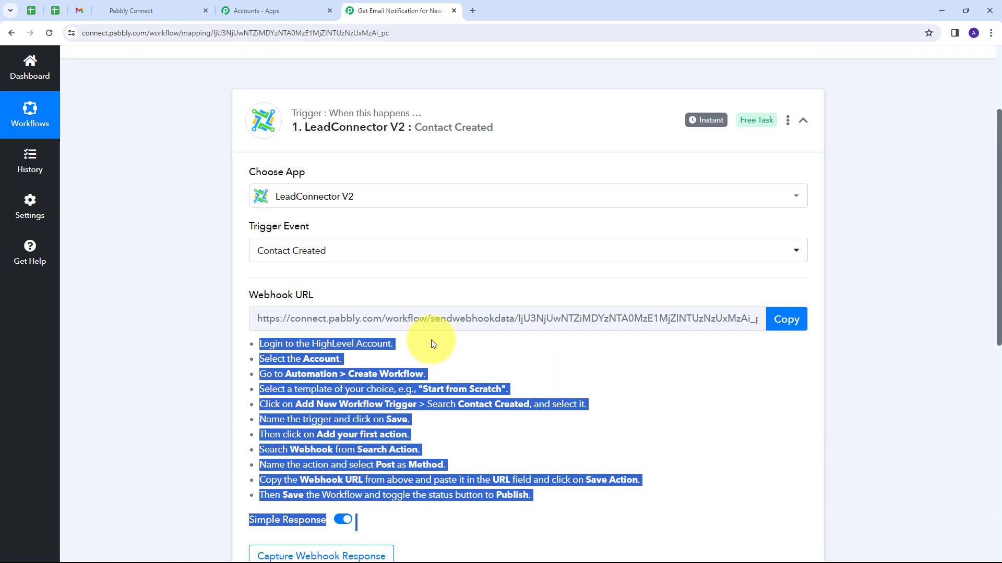
pyautogui.click(792, 318)
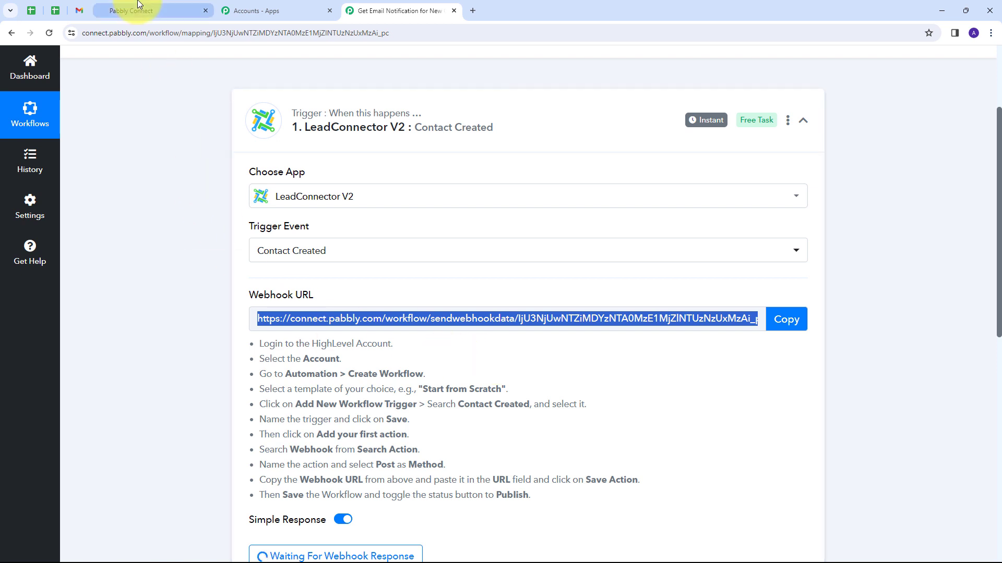
# - Switch to GoHighLevel and create a new automation workflow from scratch
pyautogui.click(172, 11)
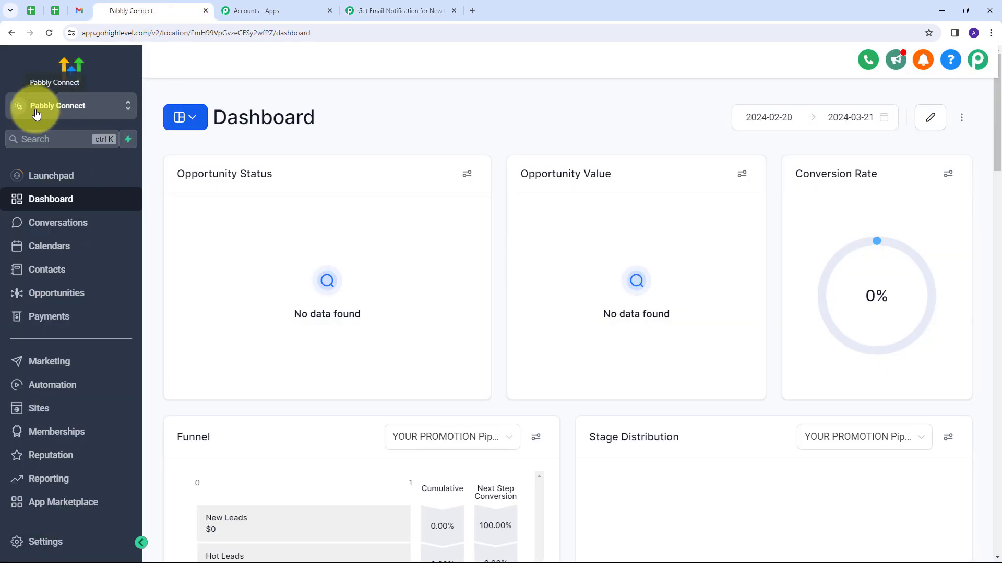
pyautogui.click(58, 385)
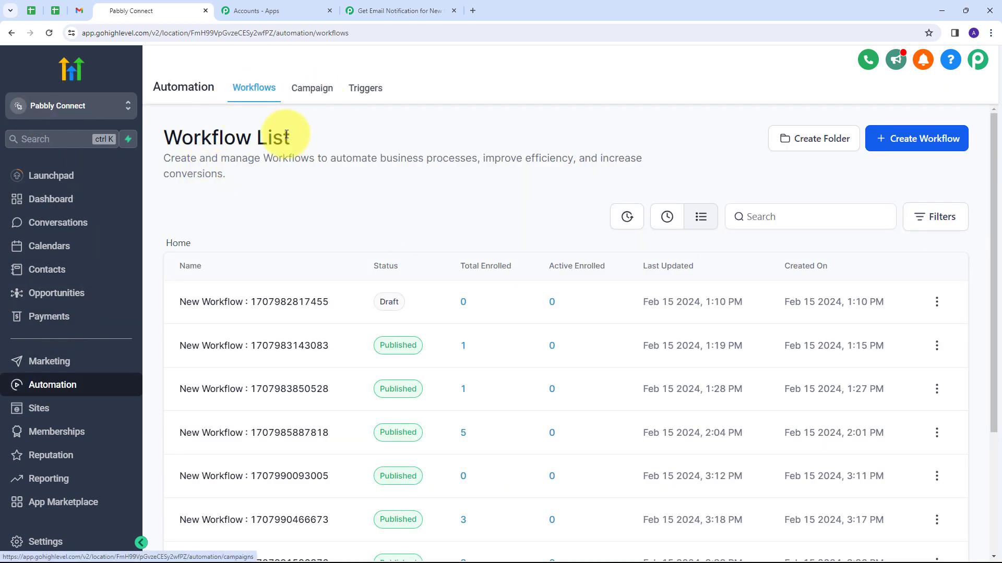
pyautogui.click(919, 140)
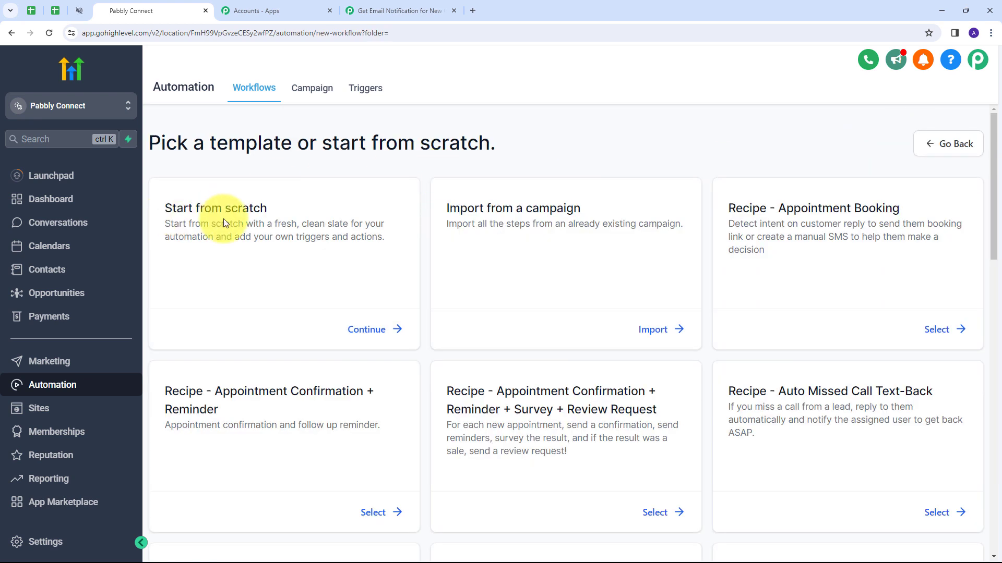
pyautogui.click(361, 330)
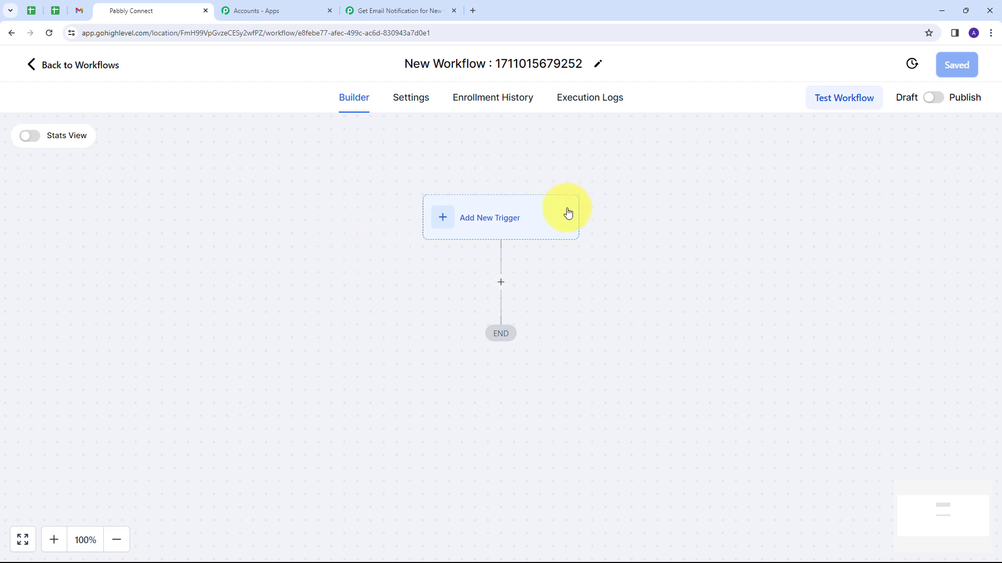
# - Add a Contact Created trigger to the workflow, name it "New Lead", and save it
pyautogui.click(443, 220)
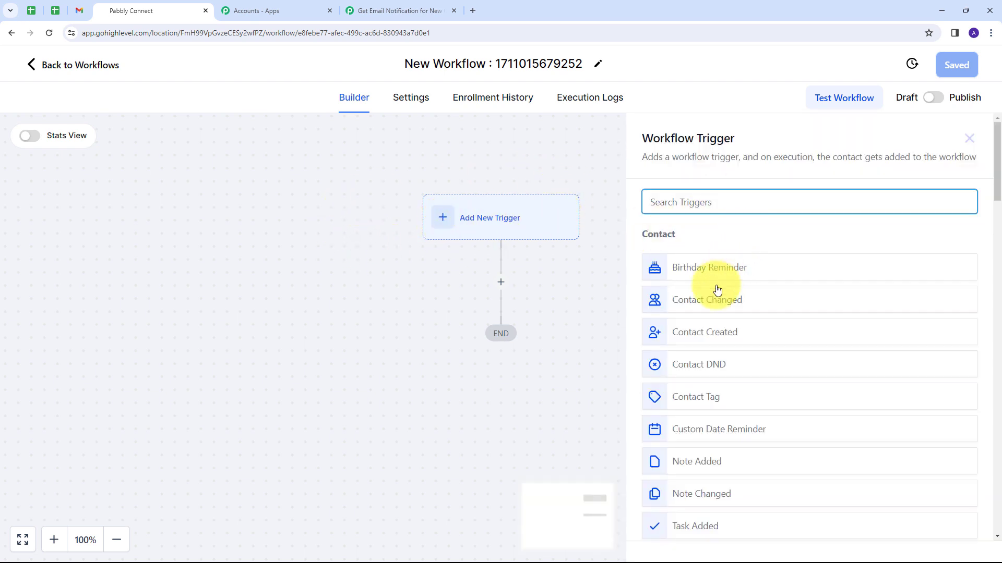
pyautogui.click(693, 335)
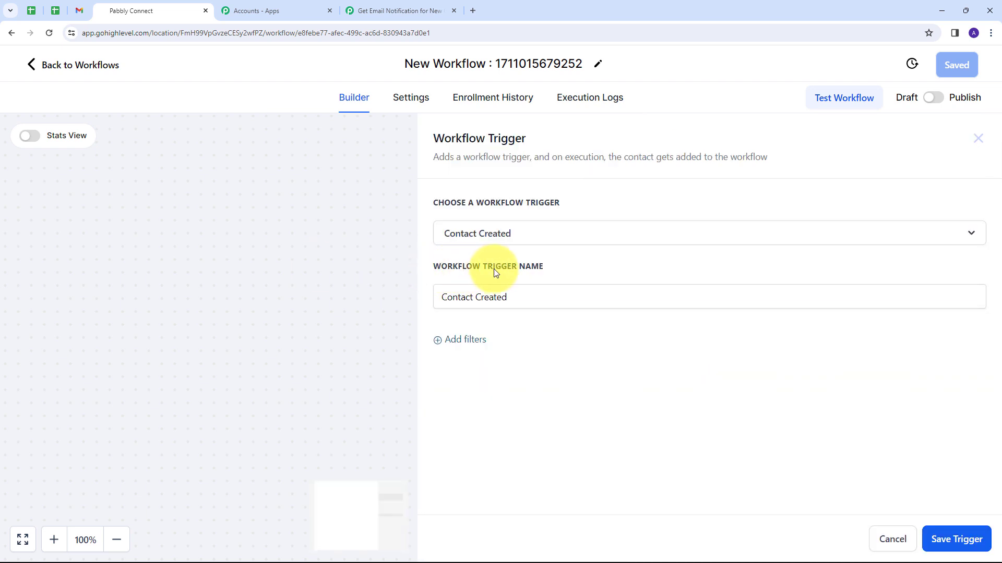
pyautogui.moveTo(531, 296); pyautogui.dragTo(416, 313)
pyautogui.press('BackSpace')
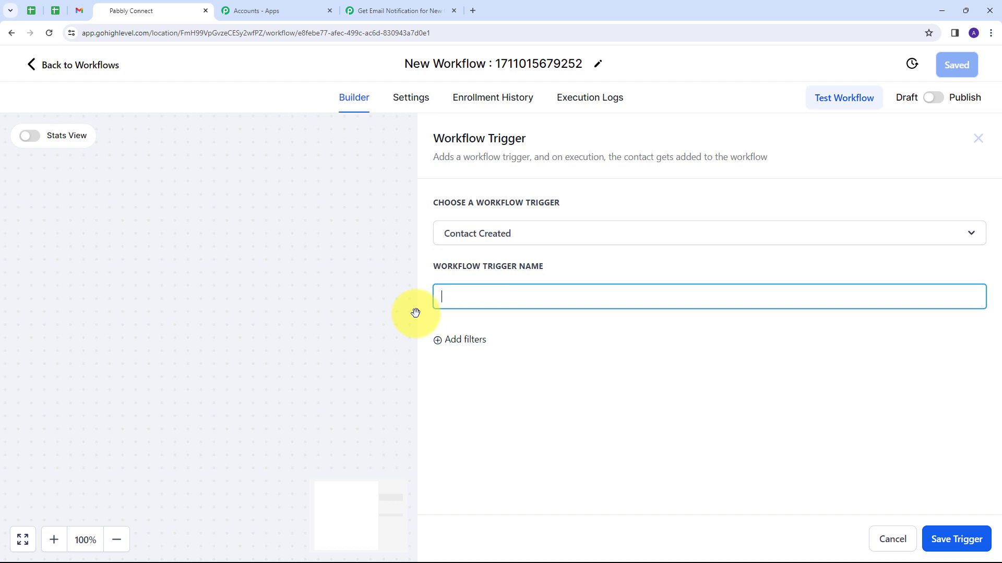
pyautogui.write('New Lead')
pyautogui.click(960, 538)
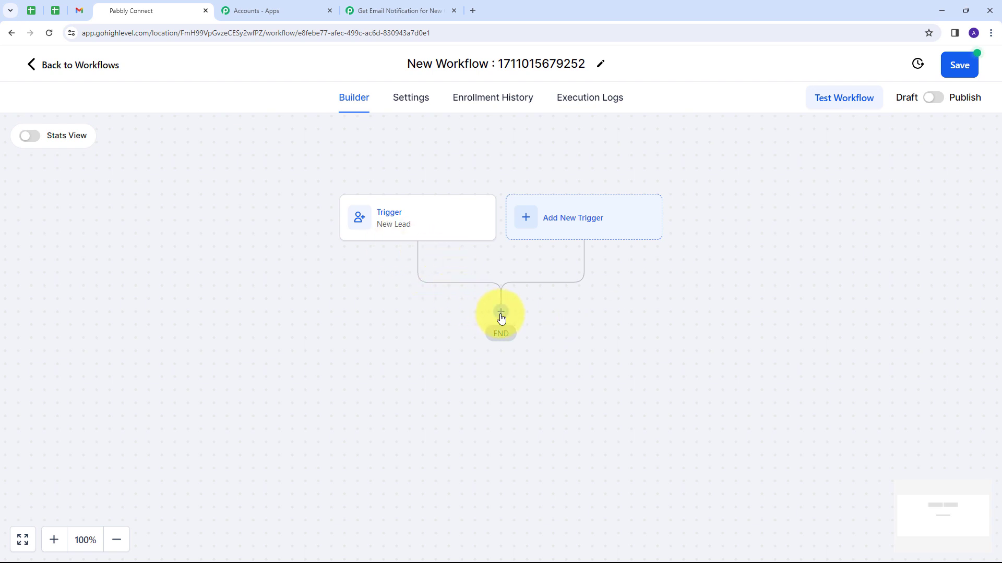
# - Add a Webhook action using the POST method, paste the copied Pabbly Connect webhook URL, and save the action
pyautogui.click(500, 316)
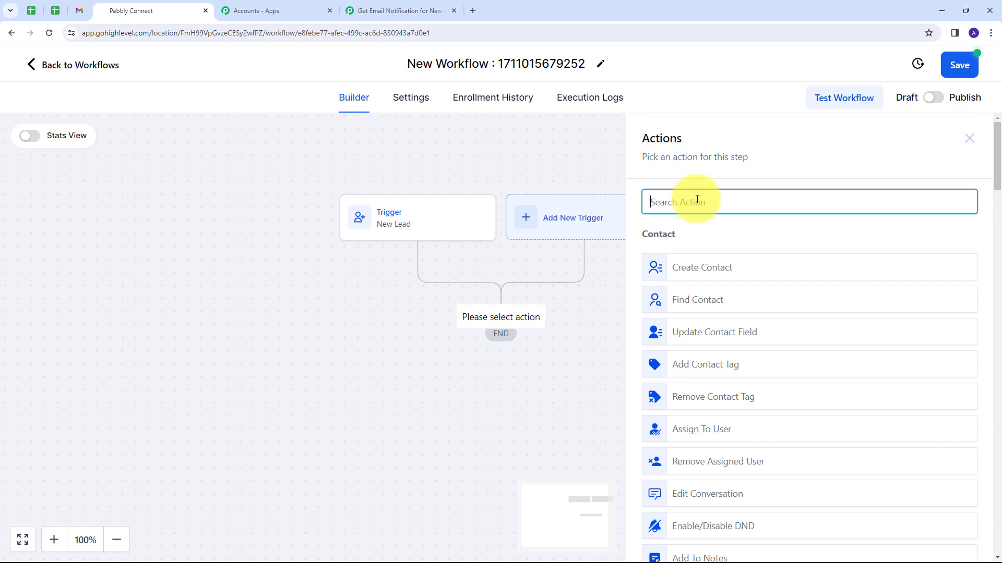
pyautogui.write('Webhook')
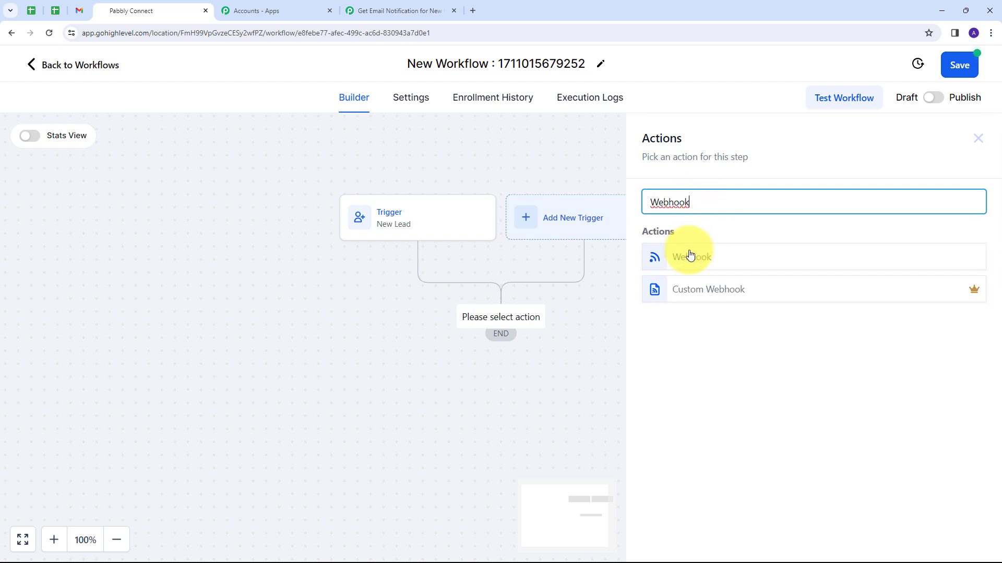
pyautogui.click(690, 255)
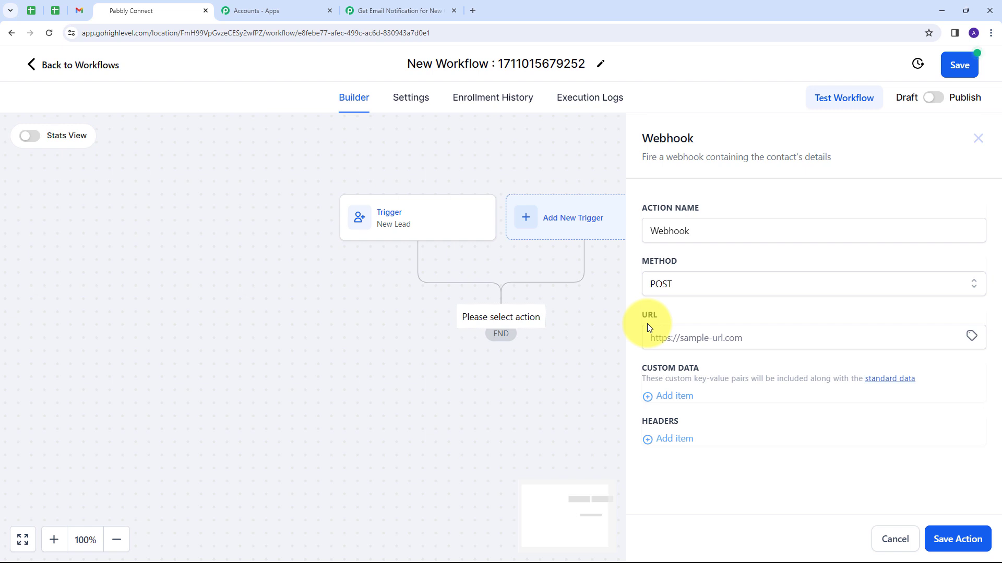
pyautogui.click(682, 338)
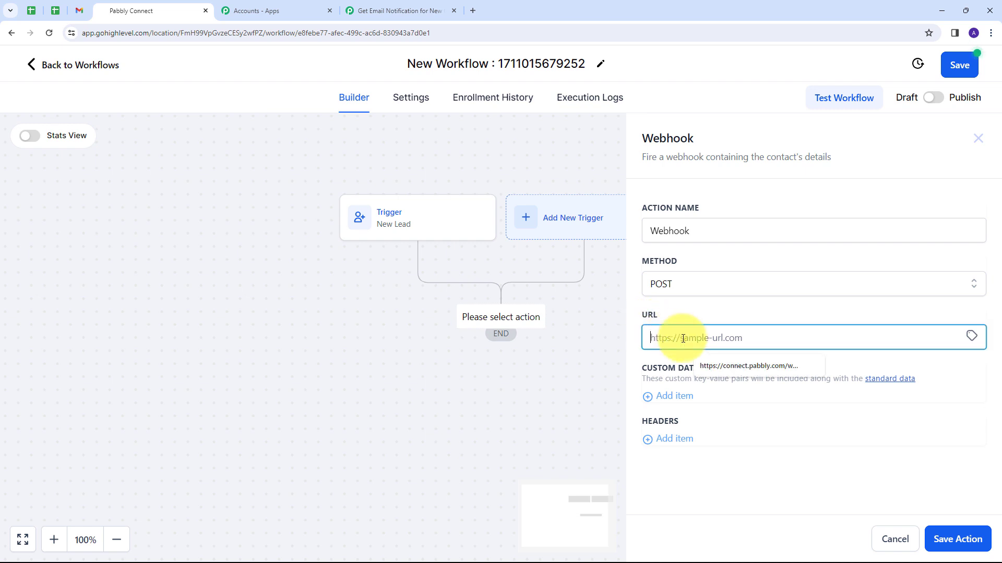
pyautogui.hotkey('ctrl', 'v')
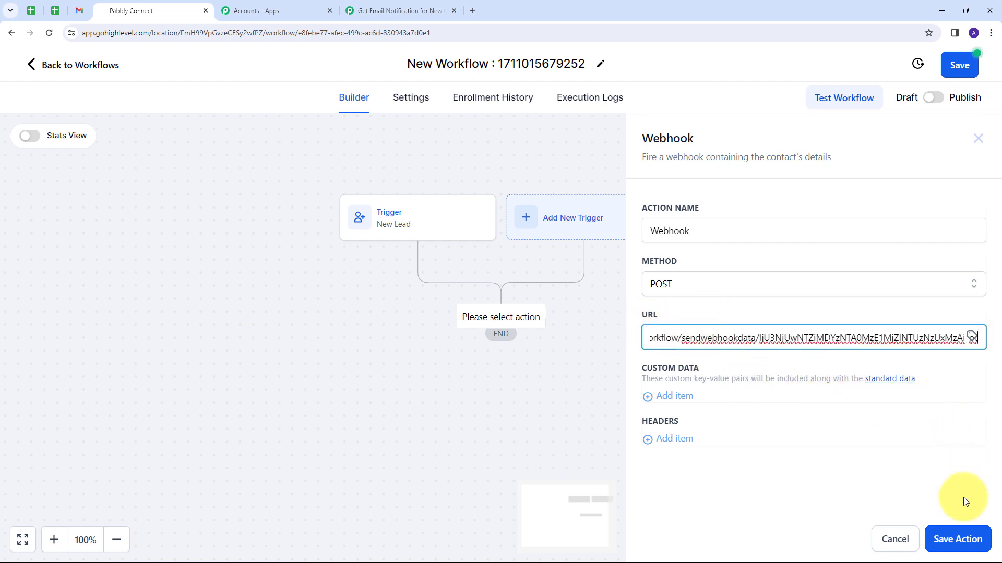
pyautogui.click(956, 539)
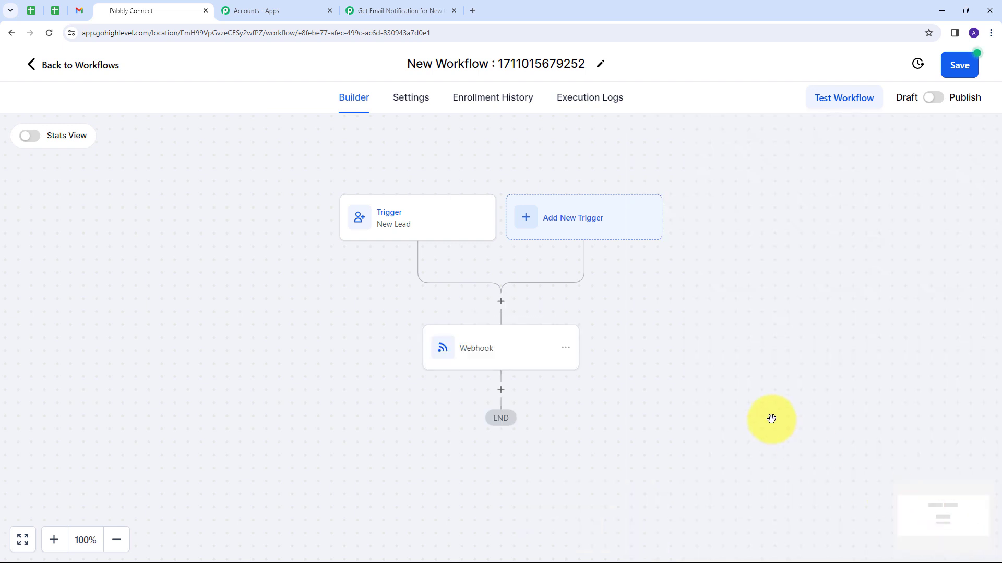
# - Publish and save the GoHighLevel workflow, and check the trigger's webhook response status in Pabbly Connect
pyautogui.click(934, 98)
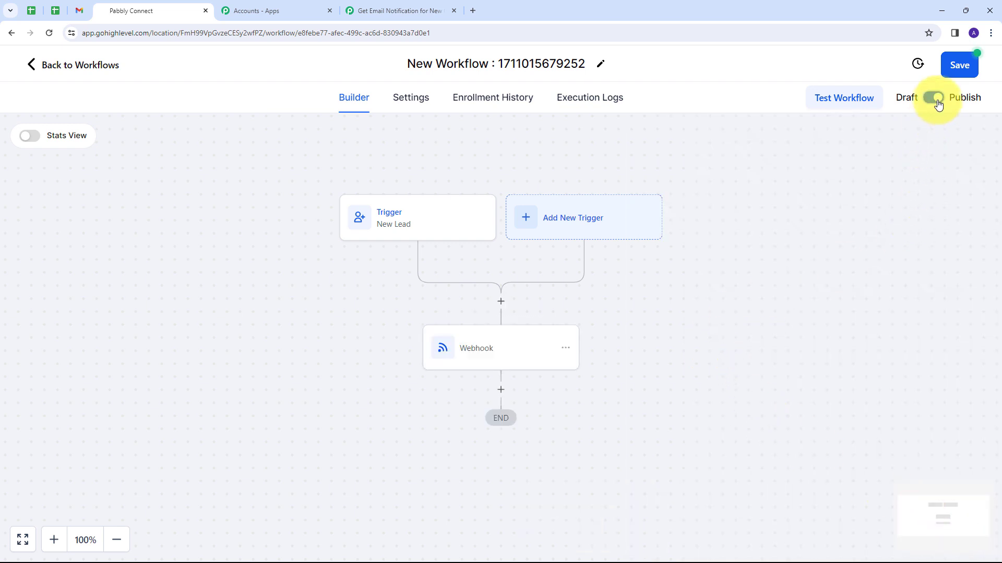
pyautogui.click(957, 65)
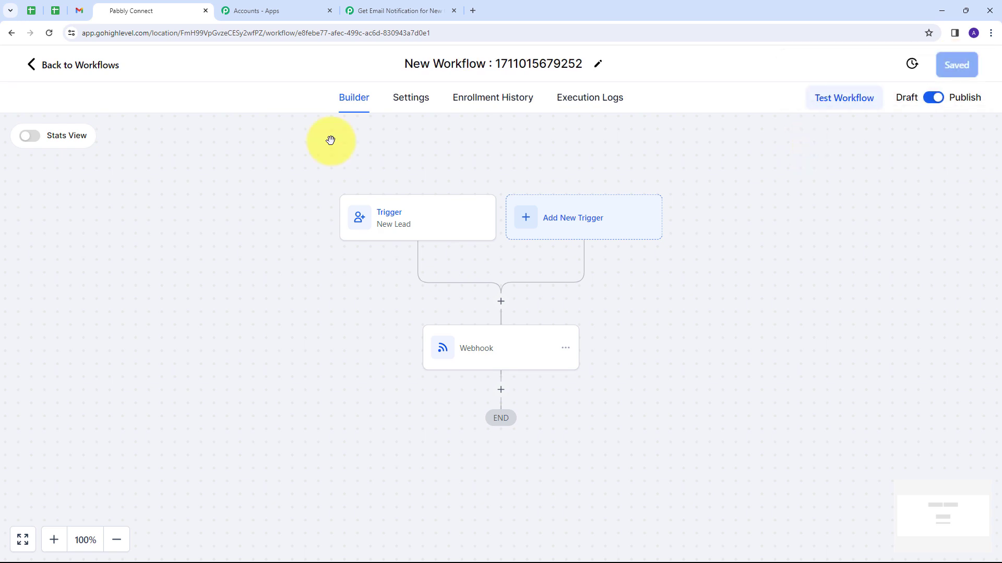
pyautogui.click(412, 9)
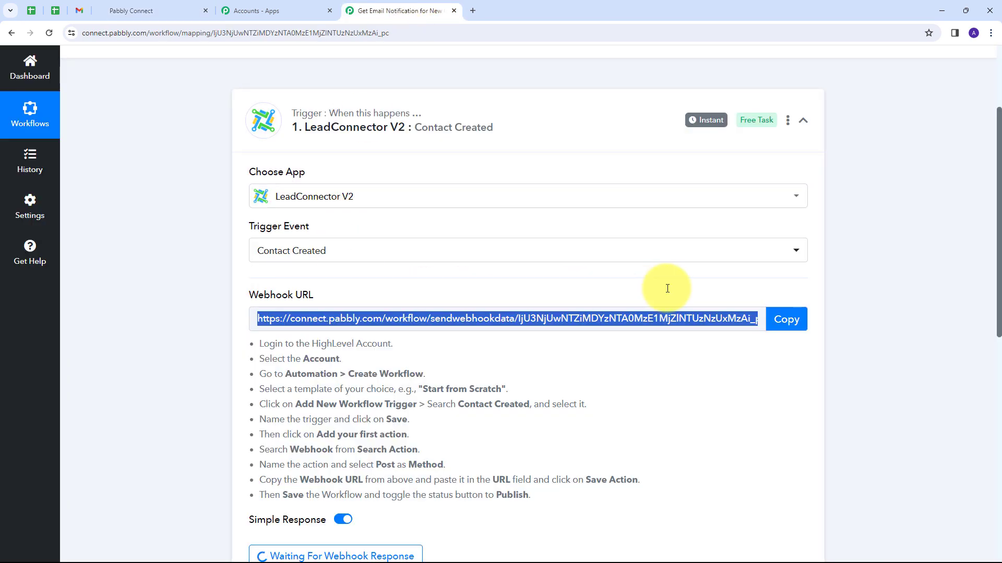
pyautogui.scroll(-5, 666, 287)
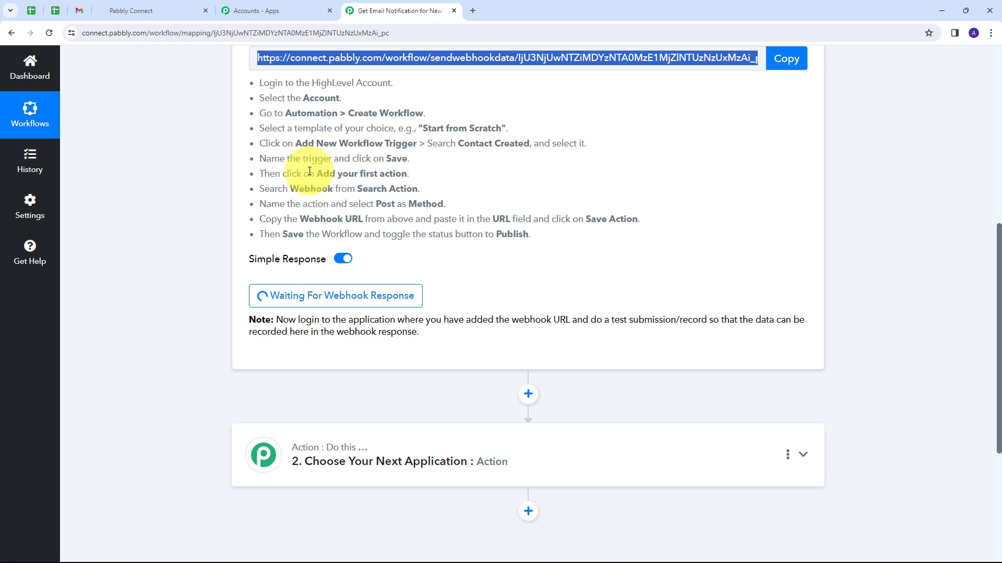
# - Return to GoHighLevel, leave the workflow builder, and open a blank form for a new contact in Contacts
pyautogui.click(149, 13)
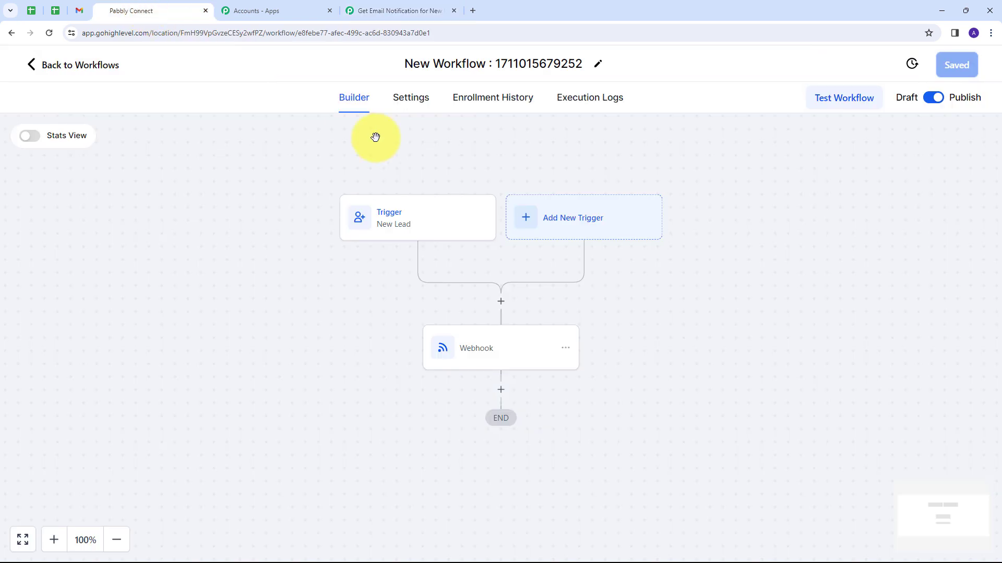
pyautogui.click(30, 73)
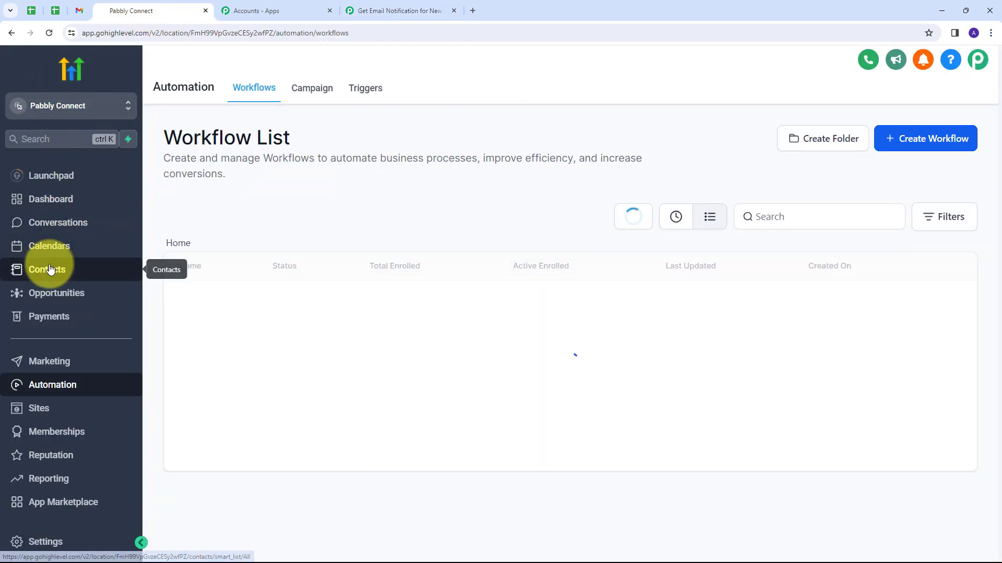
pyautogui.click(60, 269)
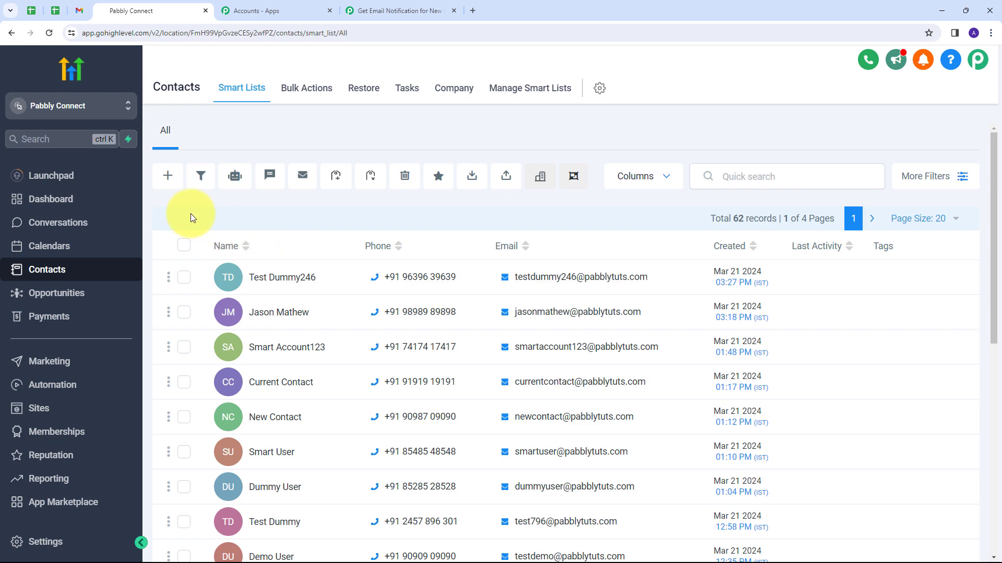
pyautogui.click(167, 177)
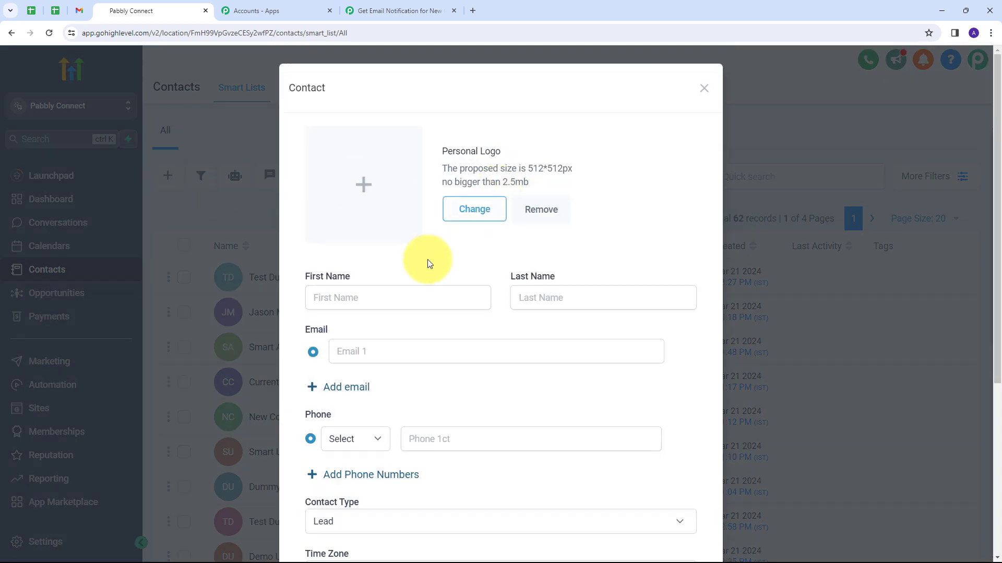
pyautogui.scroll(-4, 405, 265)
pyautogui.scroll(4, 441, 261)
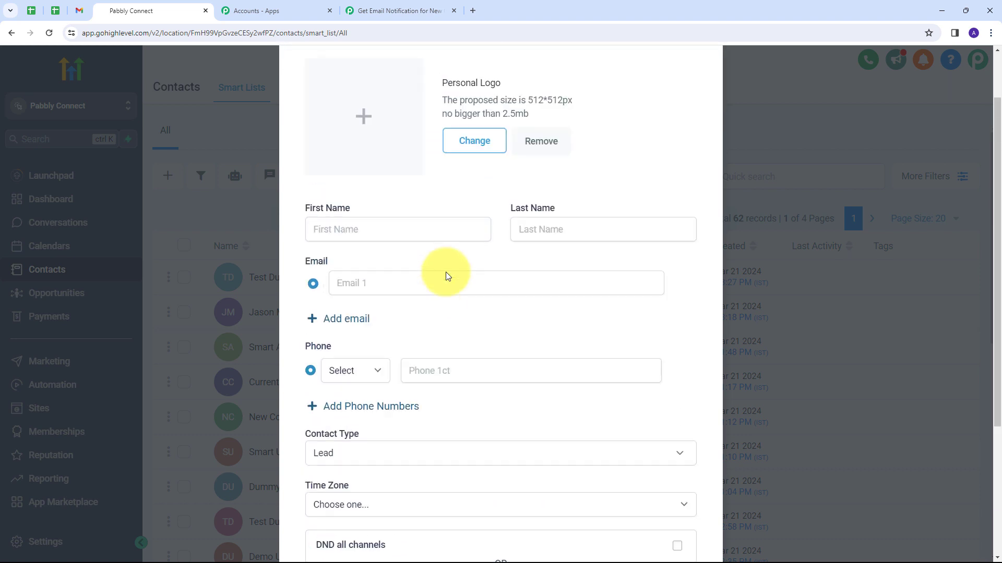
pyautogui.scroll(-4, 463, 328)
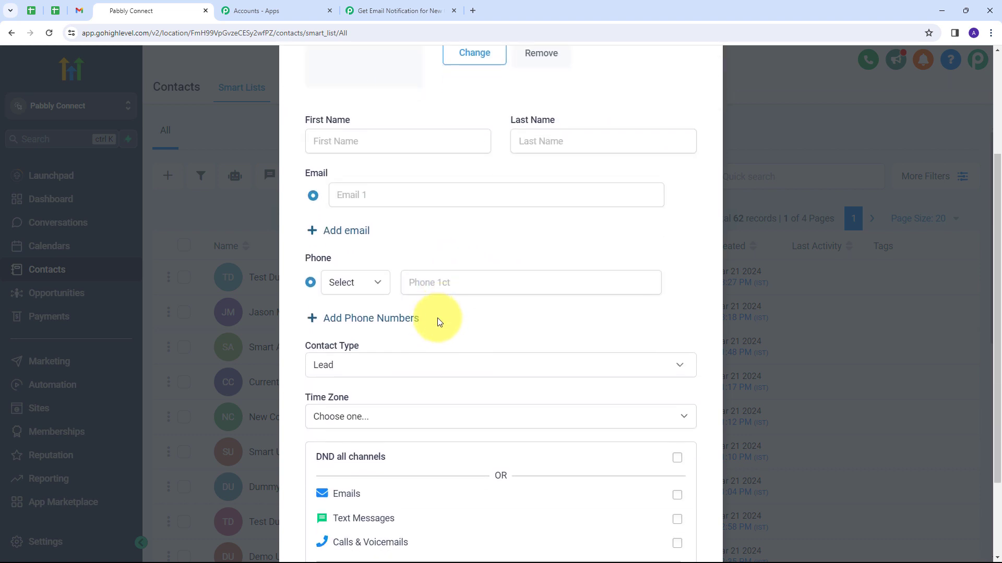
pyautogui.scroll(4, 405, 258)
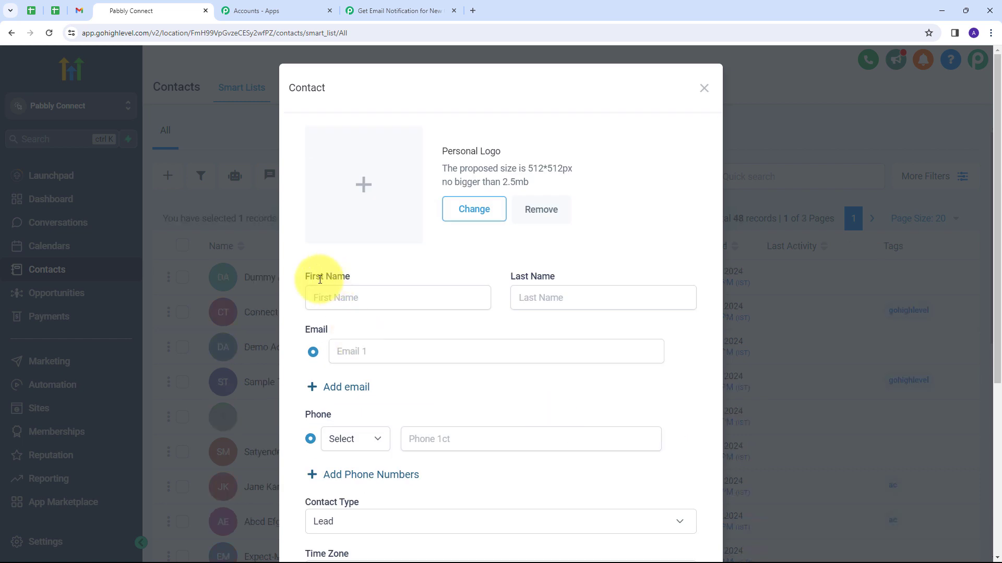
# - Fill in the new contact's first name, last name, and email address
pyautogui.click(342, 302)
pyautogui.write('Demo')
pyautogui.press('Tab')
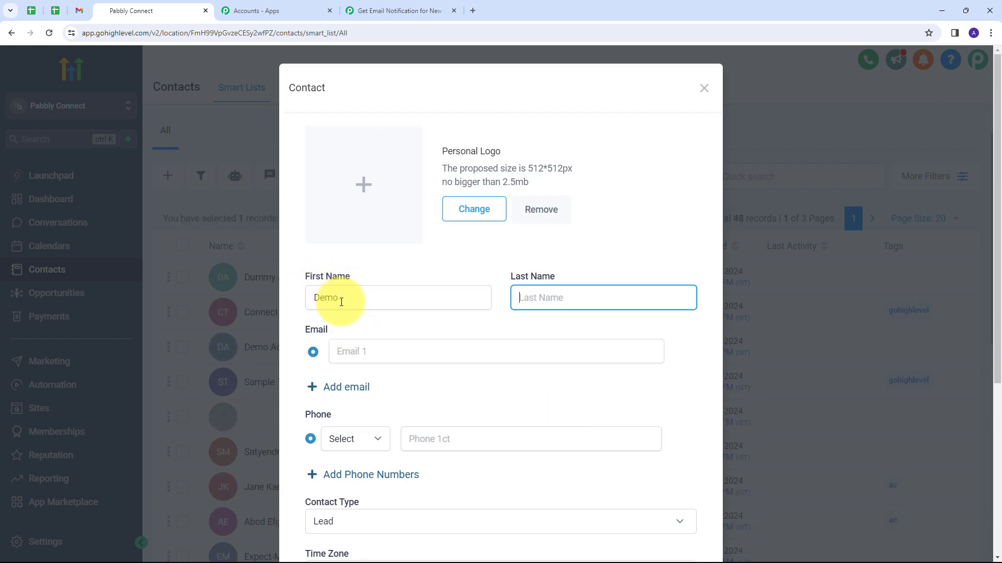
pyautogui.write('User')
pyautogui.press('Tab')
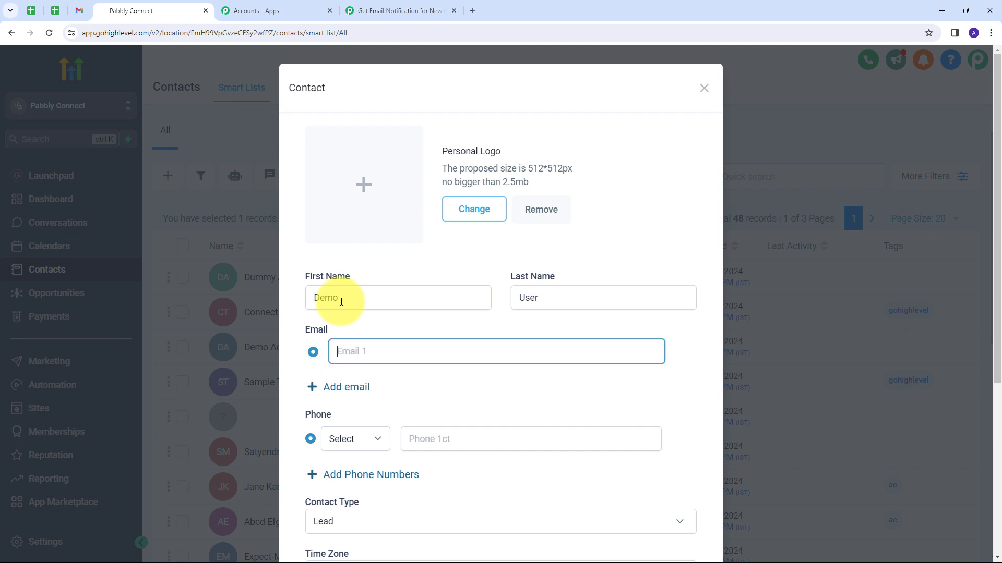
pyautogui.hotkey('ctrl', 'v')
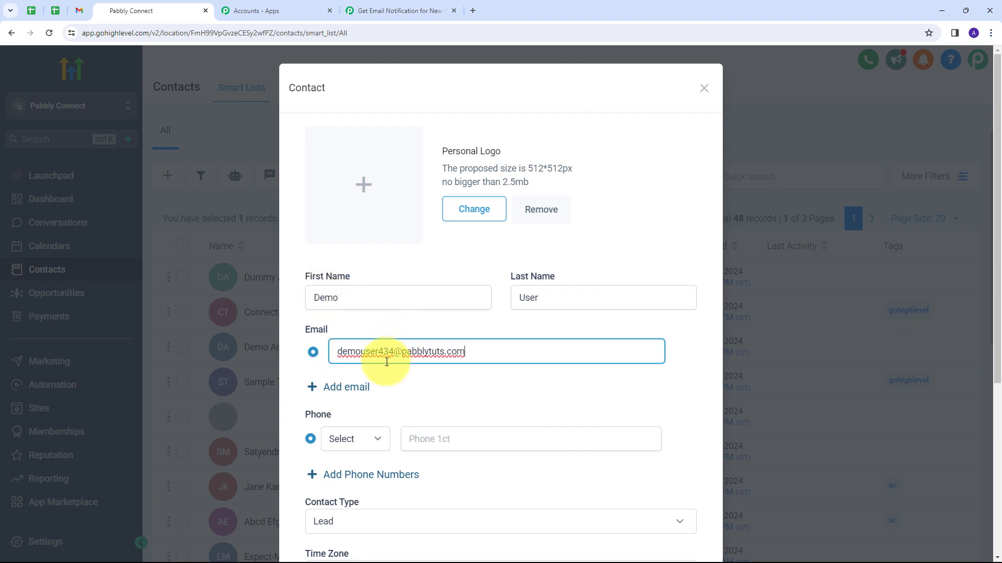
# - Set the contact's phone type to Mobile and enter the phone number with its country code
pyautogui.scroll(-2, 417, 373)
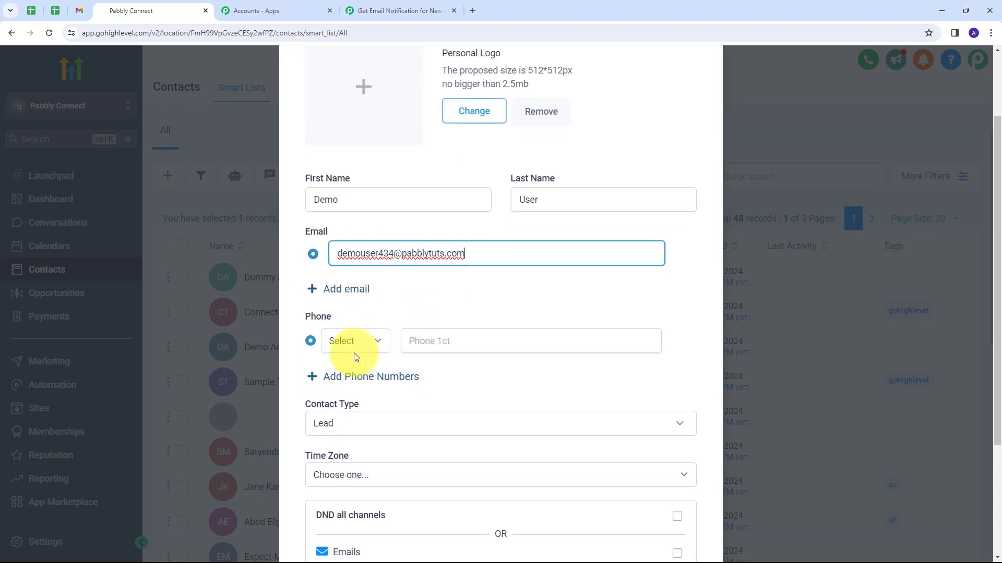
pyautogui.click(374, 335)
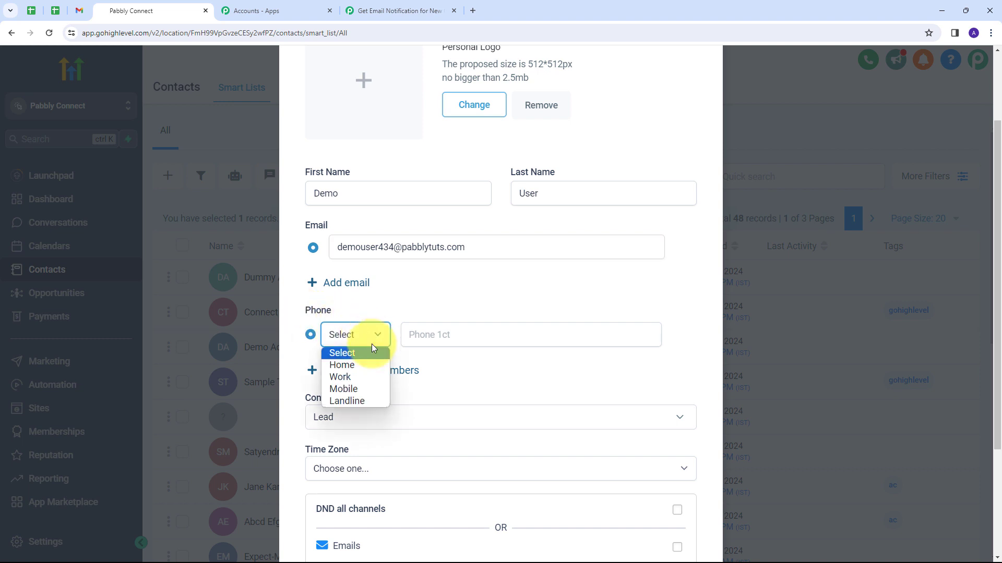
pyautogui.click(349, 389)
pyautogui.click(425, 333)
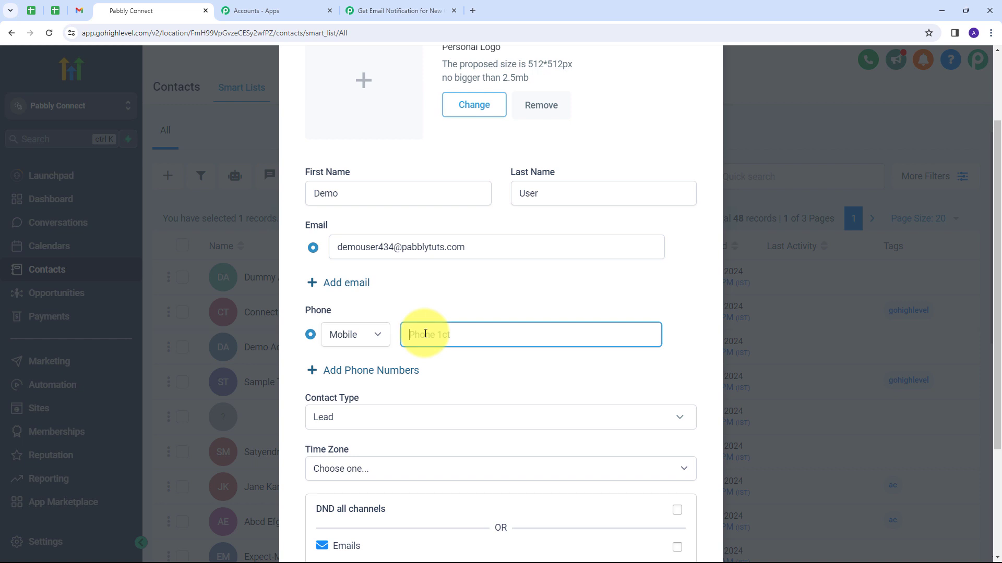
pyautogui.write('+91')
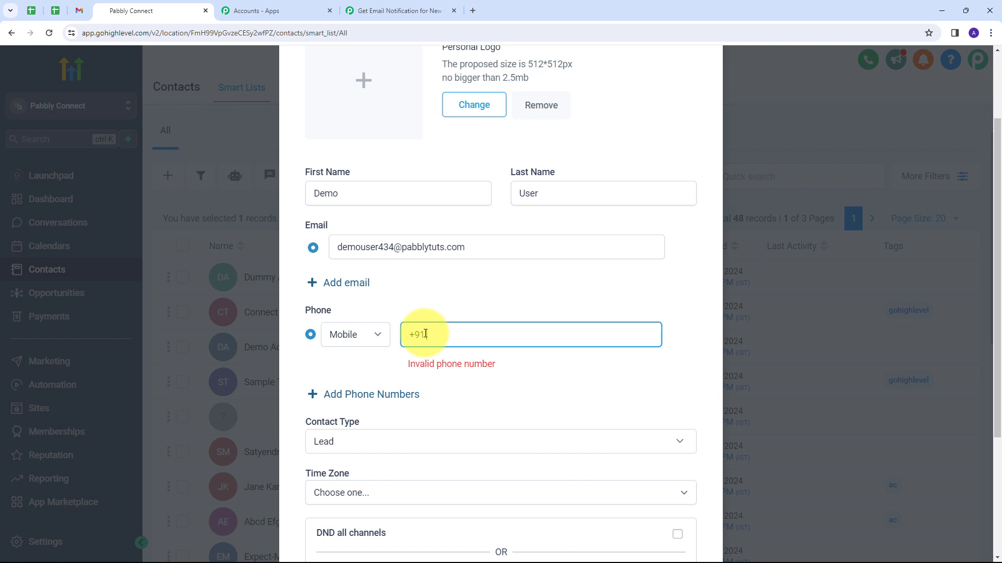
pyautogui.hotkey('ctrl', 'v')
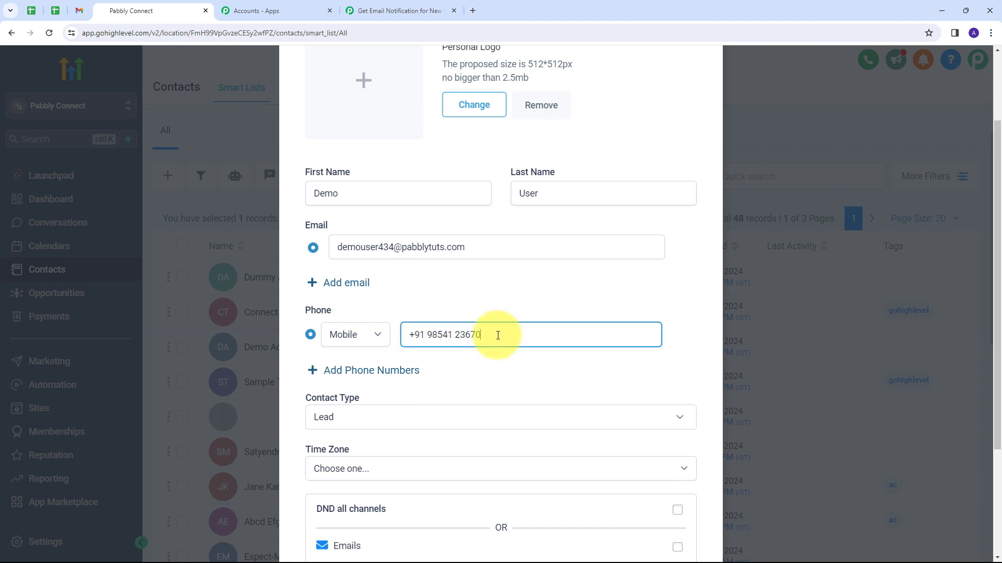
# - Choose Lead as the contact type and save the new contact
pyautogui.scroll(-2, 440, 318)
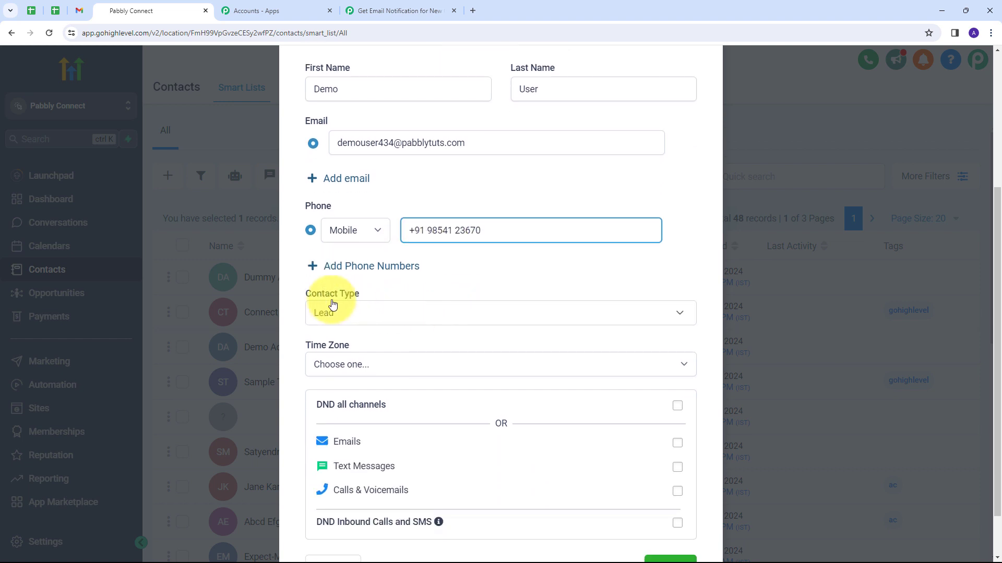
pyautogui.click(494, 313)
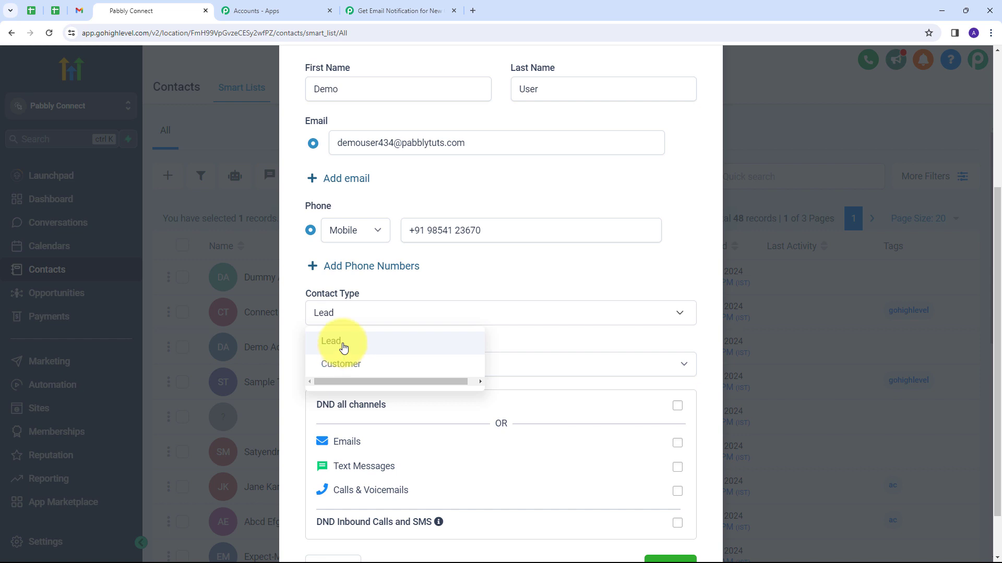
pyautogui.click(344, 348)
pyautogui.scroll(1, 447, 324)
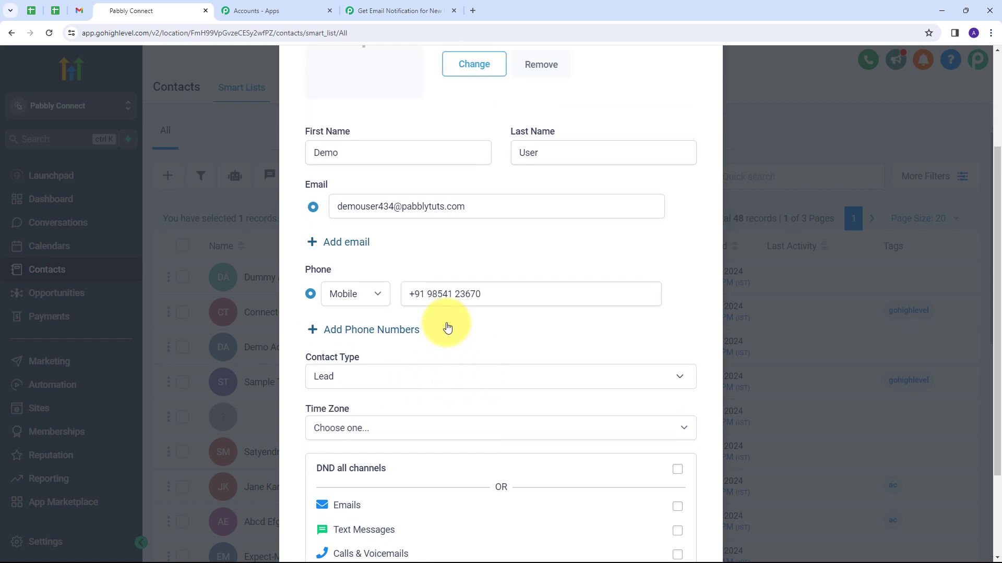
pyautogui.scroll(2, 447, 327)
pyautogui.scroll(-4, 447, 329)
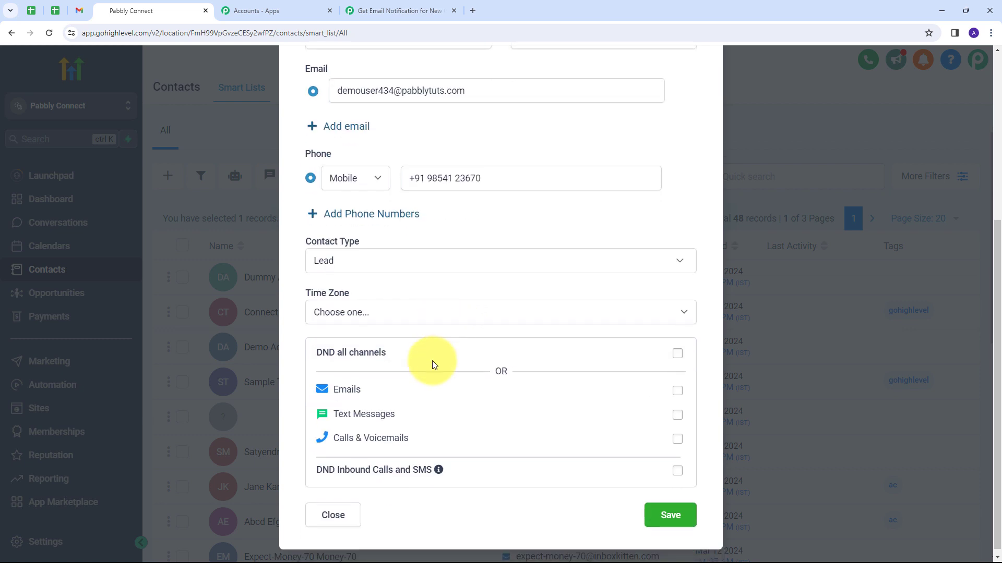
pyautogui.click(667, 515)
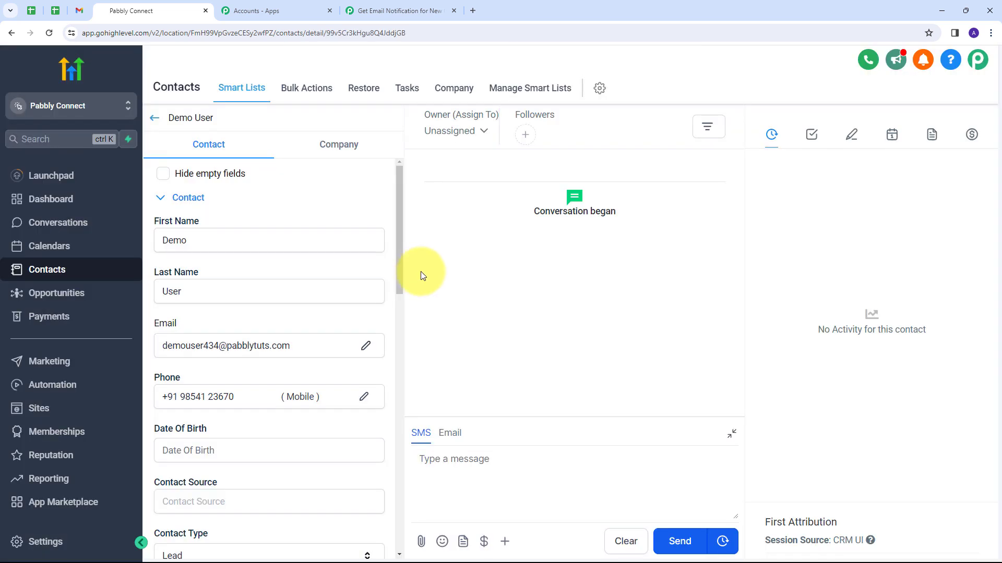
# - Review the saved contact's first name, last name, email, and phone number on the contact record
pyautogui.scroll(-2, 287, 233)
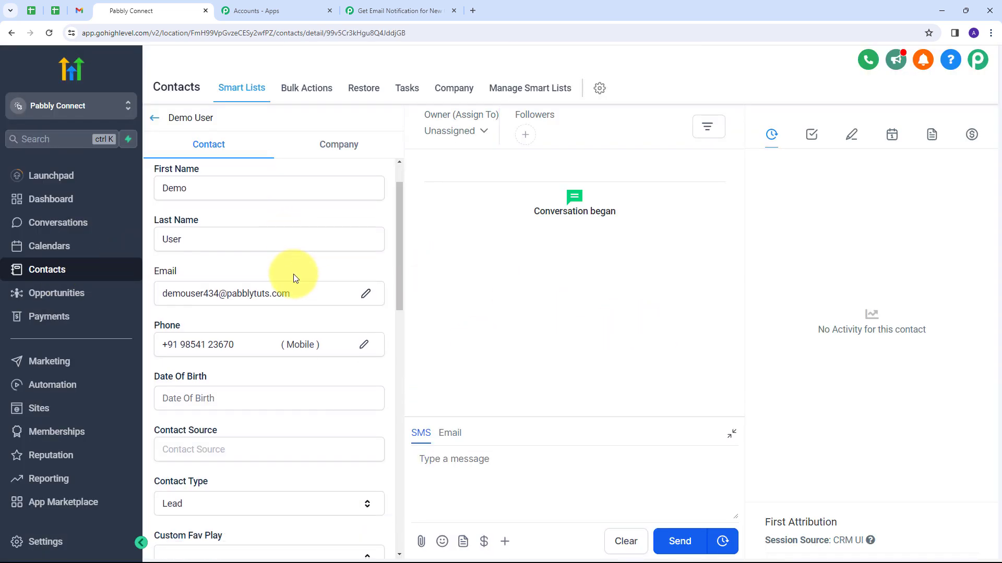
pyautogui.scroll(1, 293, 274)
pyautogui.moveTo(202, 241); pyautogui.dragTo(162, 246)
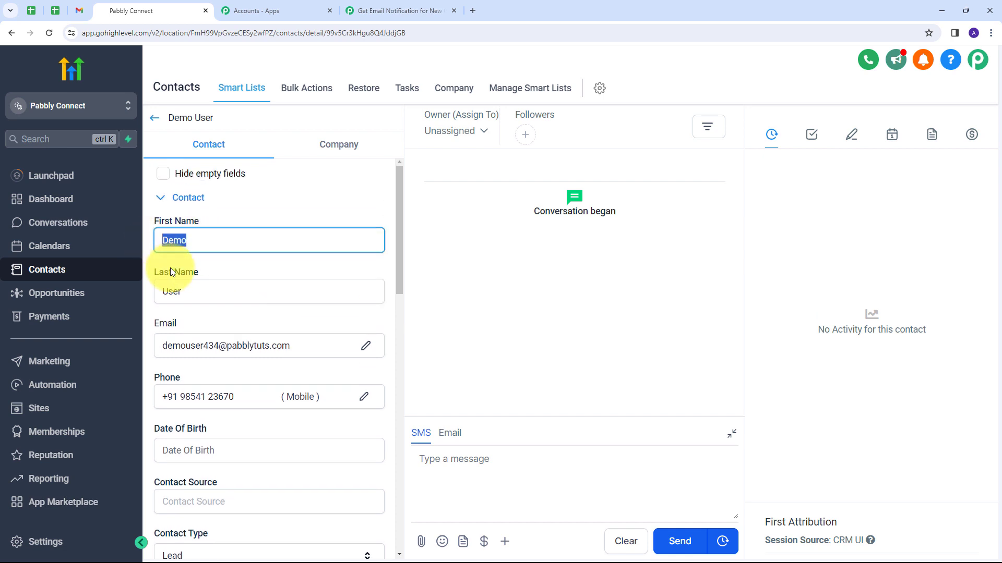
pyautogui.click(200, 294)
pyautogui.moveTo(201, 294); pyautogui.dragTo(162, 295)
pyautogui.moveTo(290, 346); pyautogui.dragTo(173, 348)
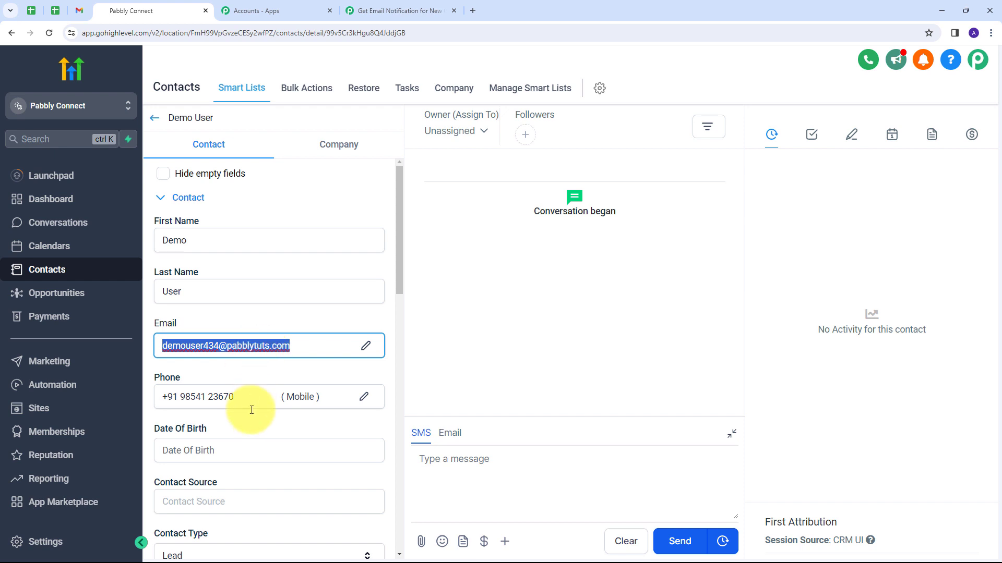
pyautogui.moveTo(259, 395); pyautogui.dragTo(157, 397)
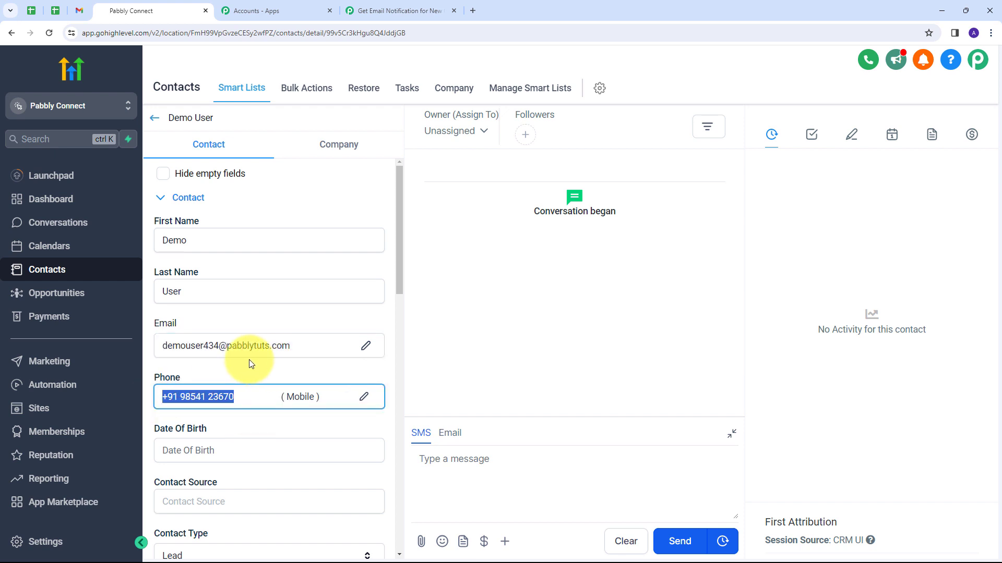
# - Switch to the Pabbly Connect workflow and check the captured webhook response for the lead's phone, last name, full name, first name, and email
pyautogui.click(387, 9)
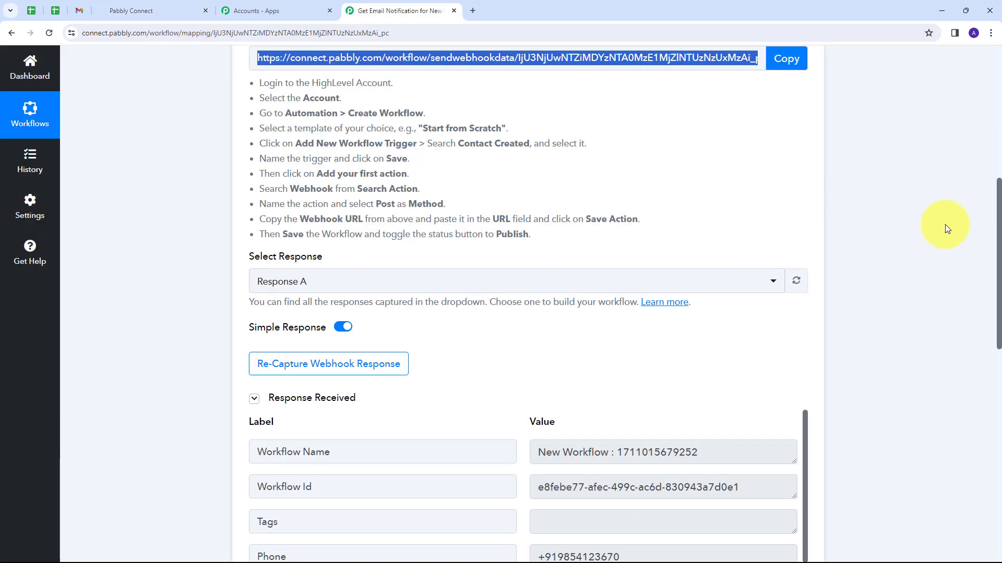
pyautogui.scroll(-3, 887, 229)
pyautogui.scroll(-2, 906, 230)
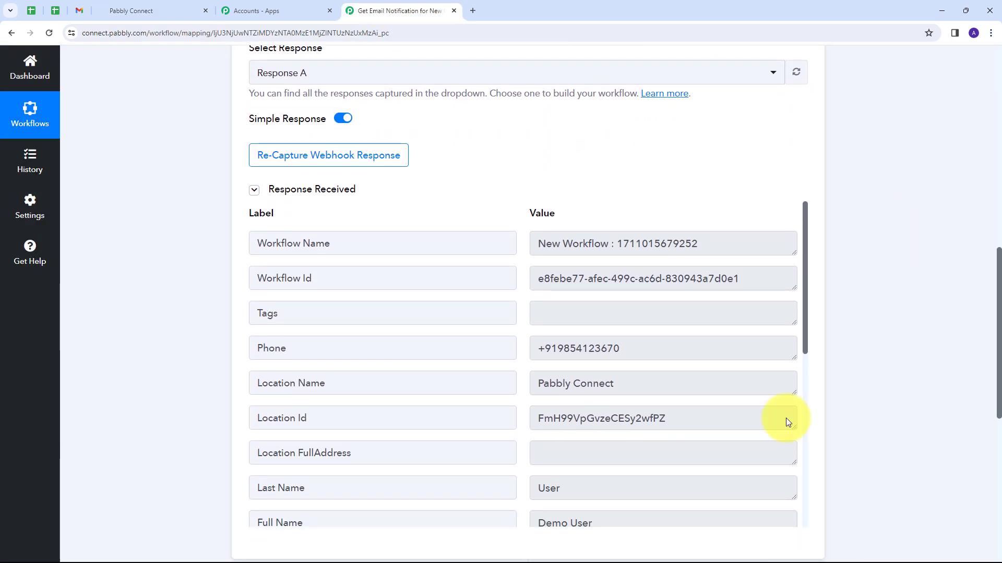
pyautogui.scroll(-1, 418, 288)
pyautogui.moveTo(672, 300); pyautogui.dragTo(515, 300)
pyautogui.scroll(-3, 360, 365)
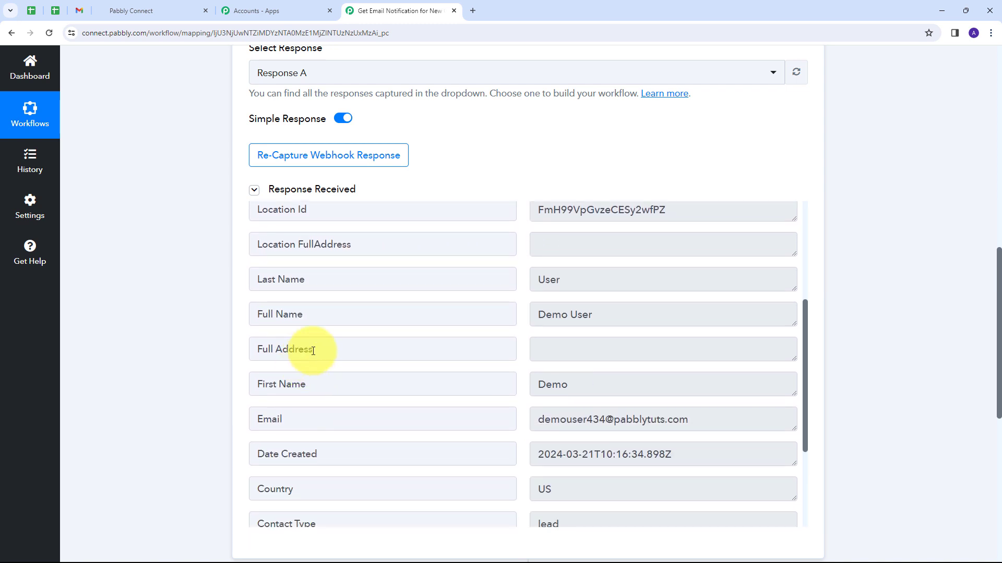
pyautogui.moveTo(651, 313); pyautogui.dragTo(540, 321)
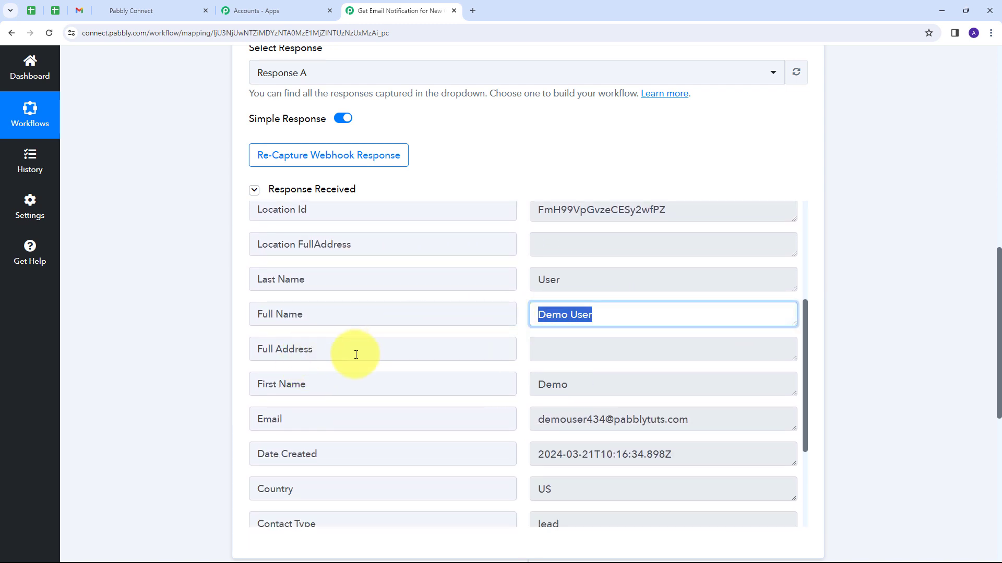
pyautogui.moveTo(626, 384); pyautogui.dragTo(465, 389)
pyautogui.moveTo(595, 279); pyautogui.dragTo(418, 289)
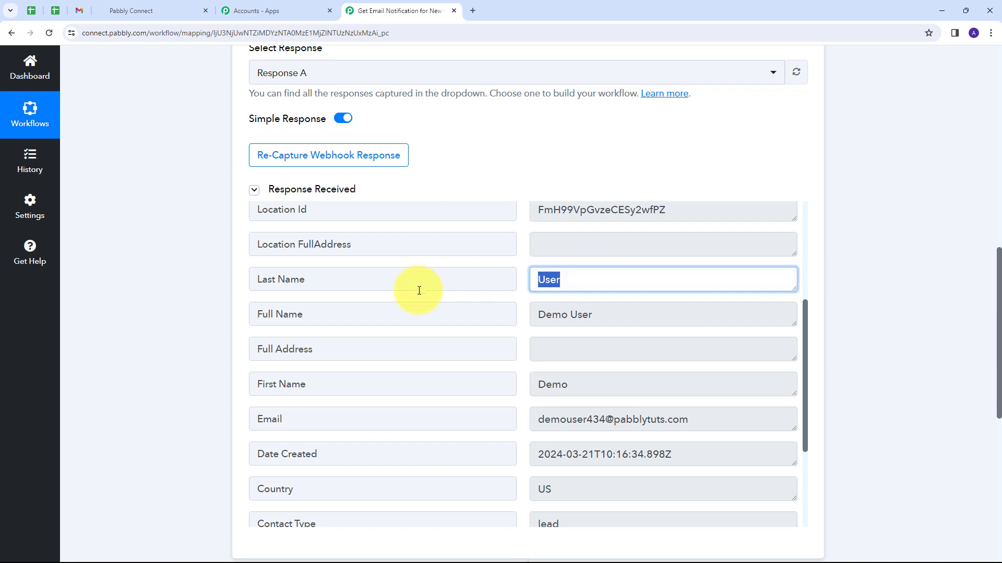
pyautogui.moveTo(716, 417); pyautogui.dragTo(456, 438)
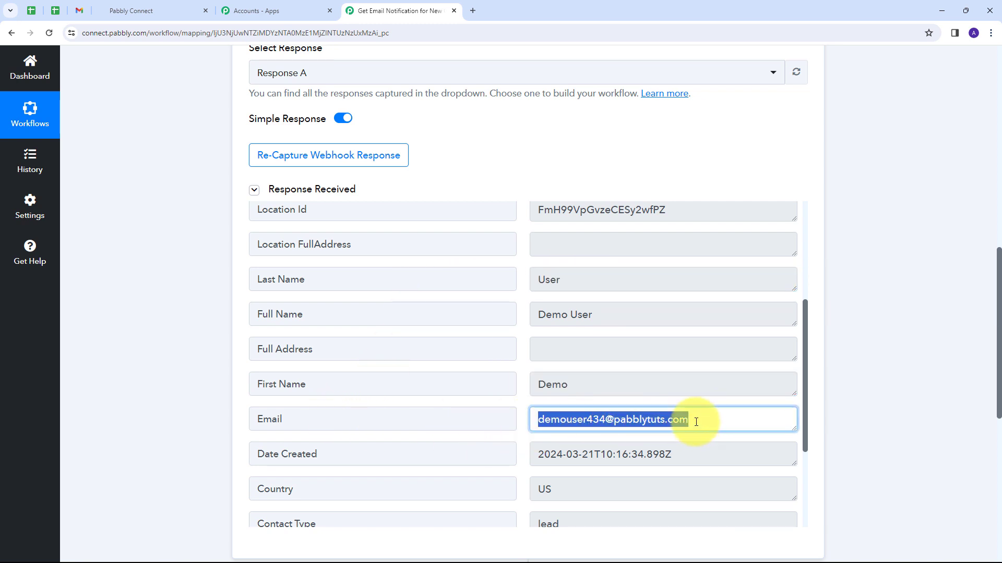
pyautogui.scroll(-3, 634, 374)
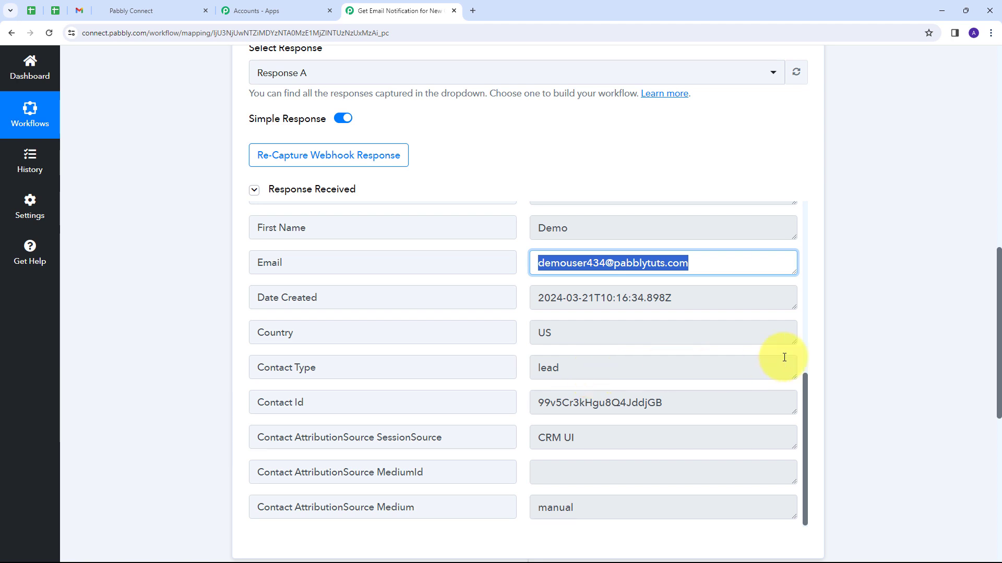
# - Set the workflow's second step to the Gmail app with Send Email as the action event
pyautogui.scroll(-4, 823, 324)
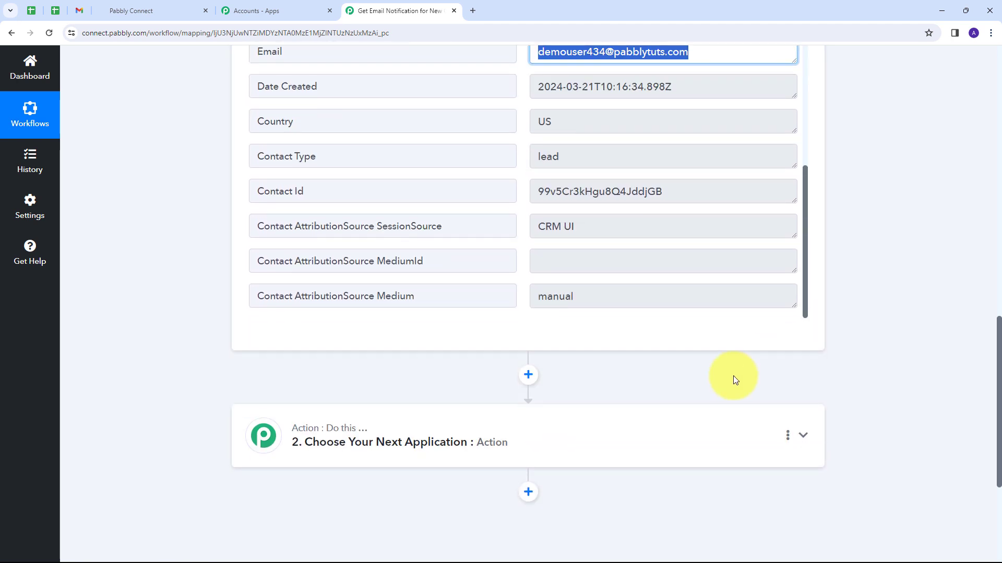
pyautogui.click(574, 435)
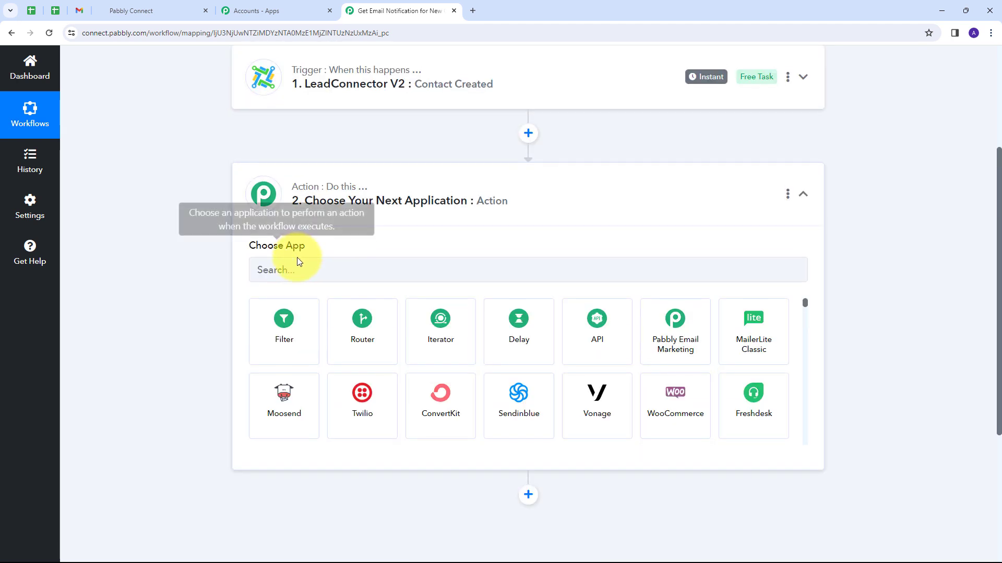
pyautogui.click(298, 264)
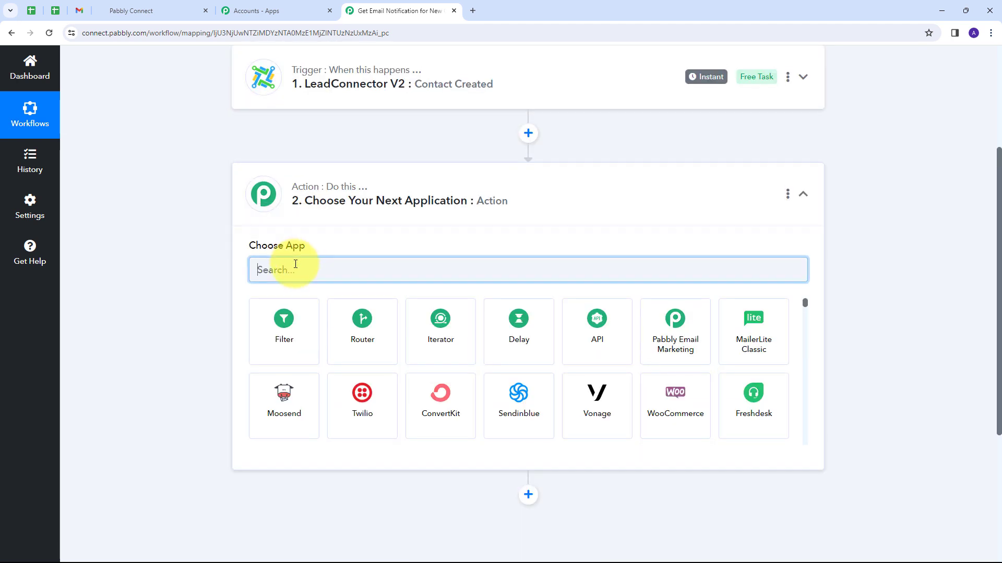
pyautogui.write('Gmail')
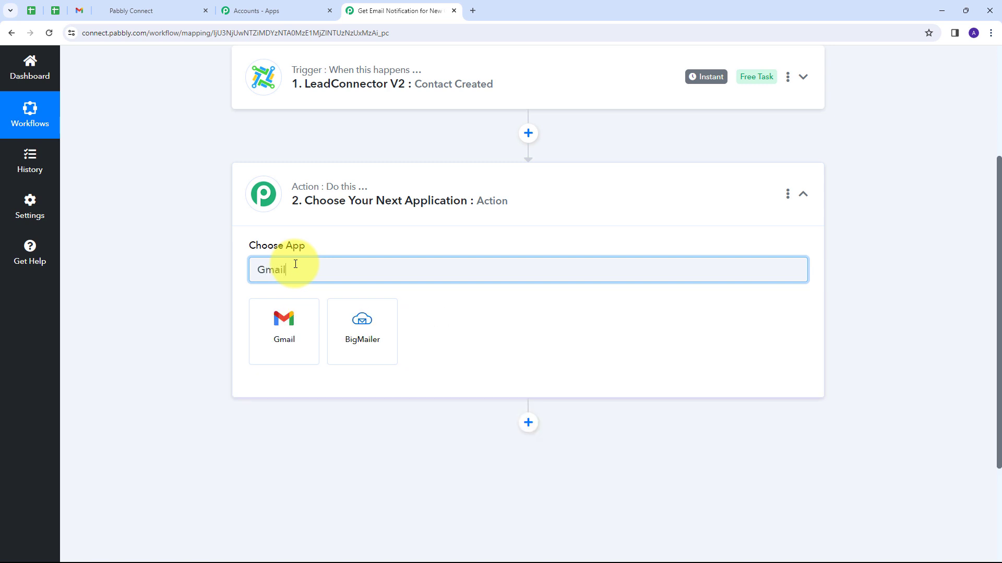
pyautogui.click(293, 324)
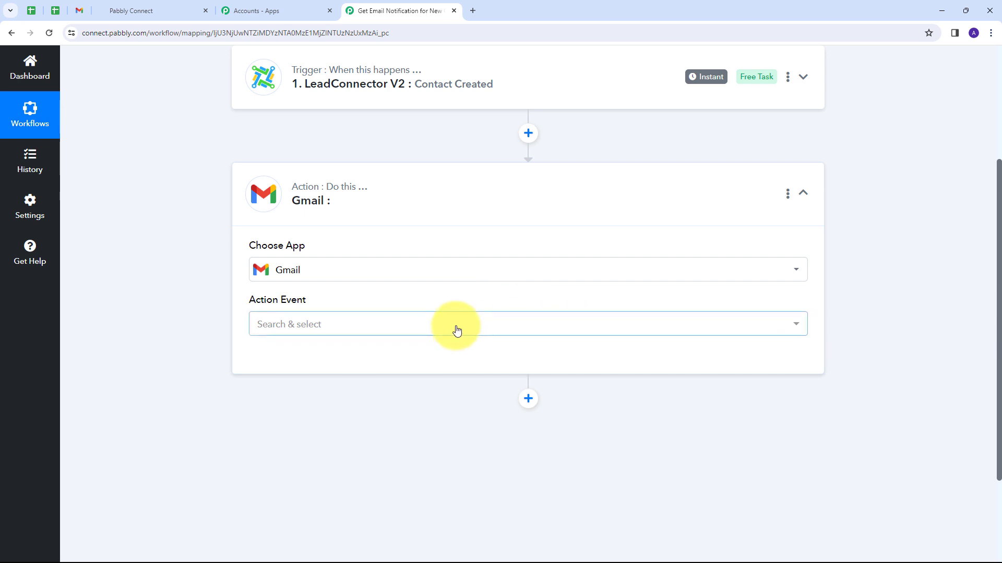
pyautogui.click(429, 329)
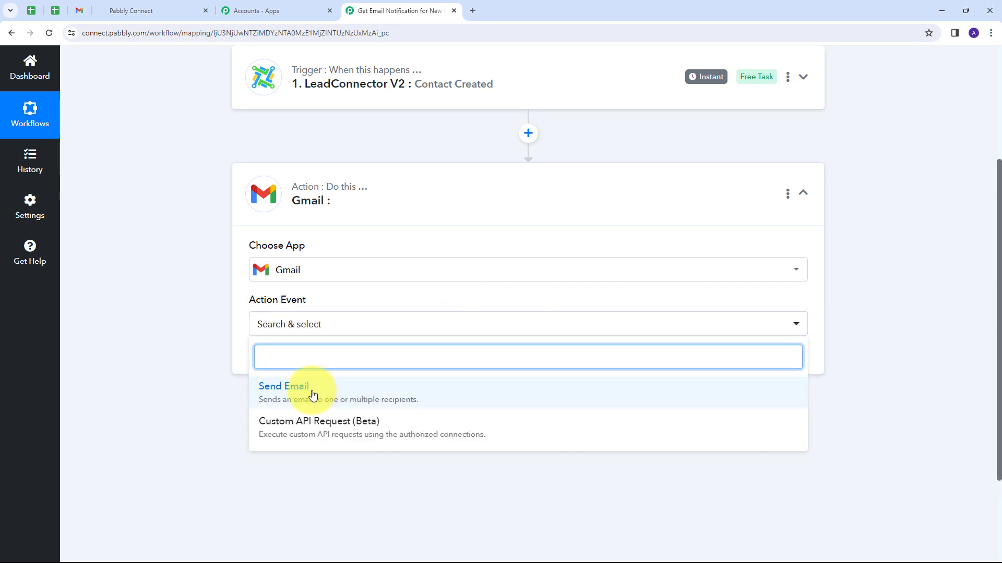
pyautogui.click(312, 395)
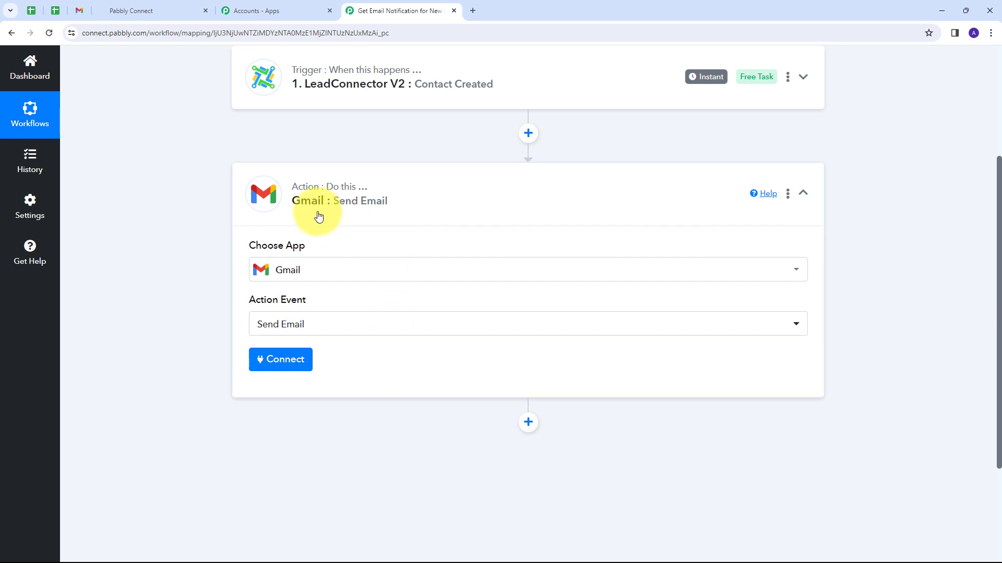
# - Add a new Gmail connection to the action and allow Pabbly Connect access to the Google account
pyautogui.click(277, 368)
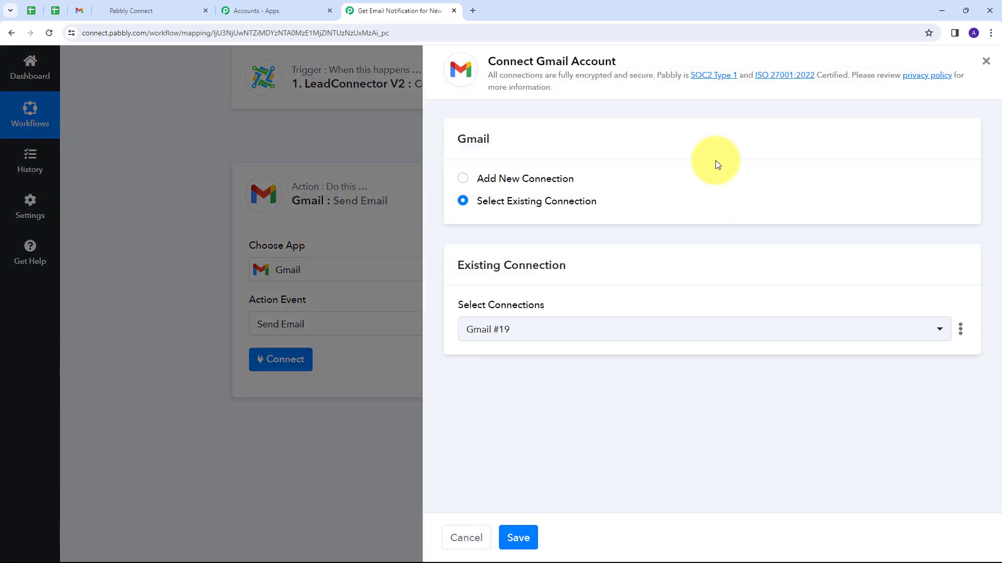
pyautogui.click(498, 179)
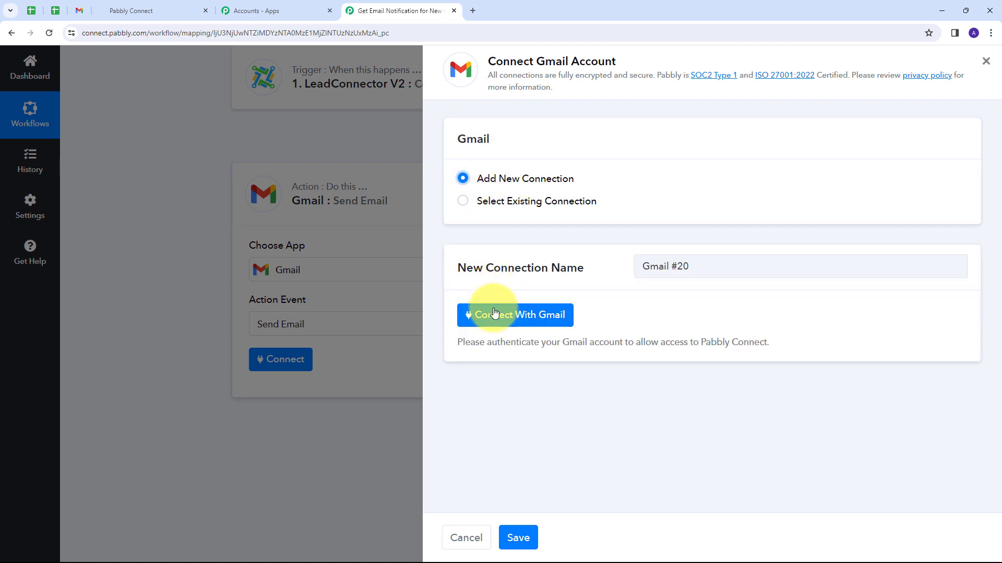
pyautogui.click(513, 316)
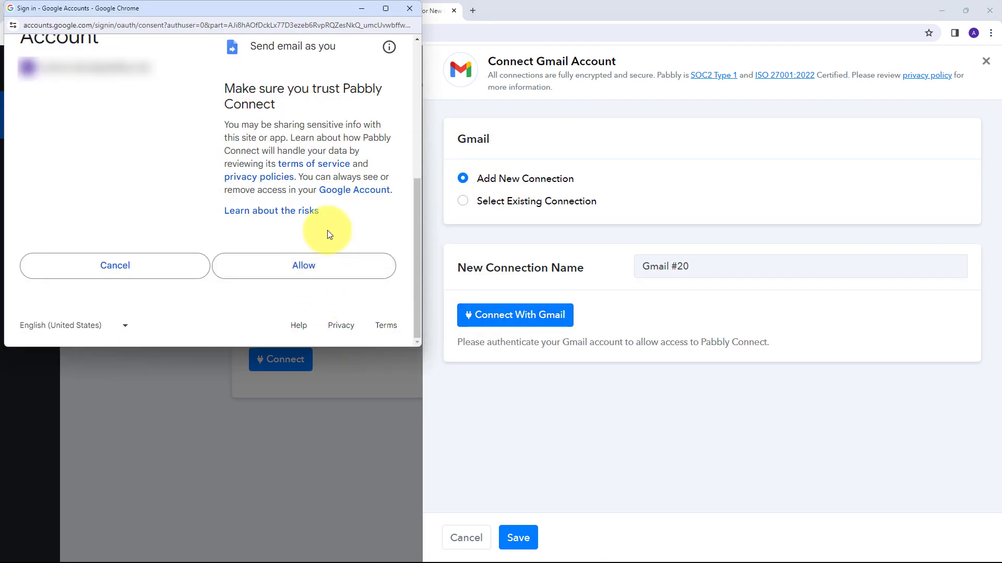
pyautogui.click(308, 265)
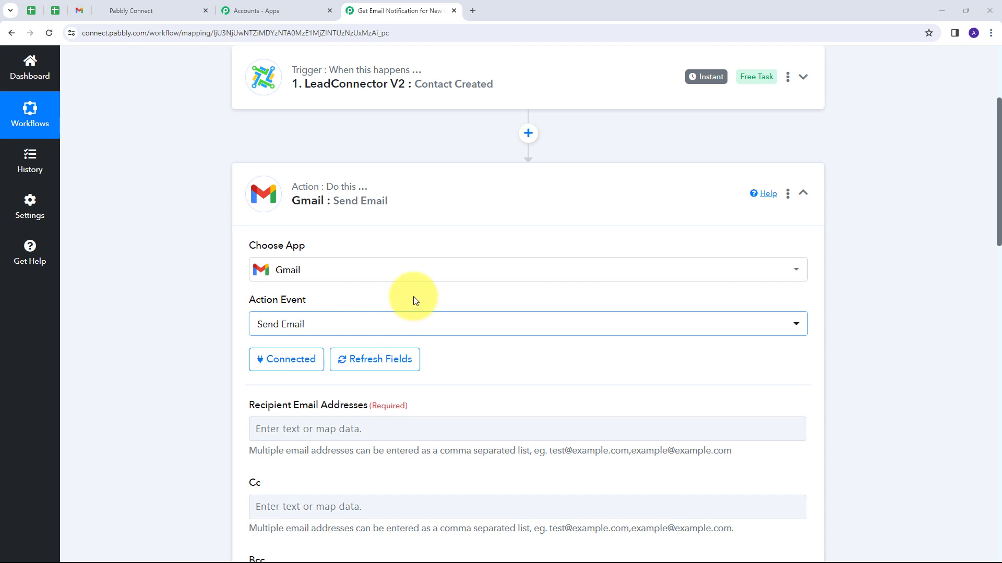
# - Fill in the recipient email address for the Gmail notification
pyautogui.scroll(-7, 413, 298)
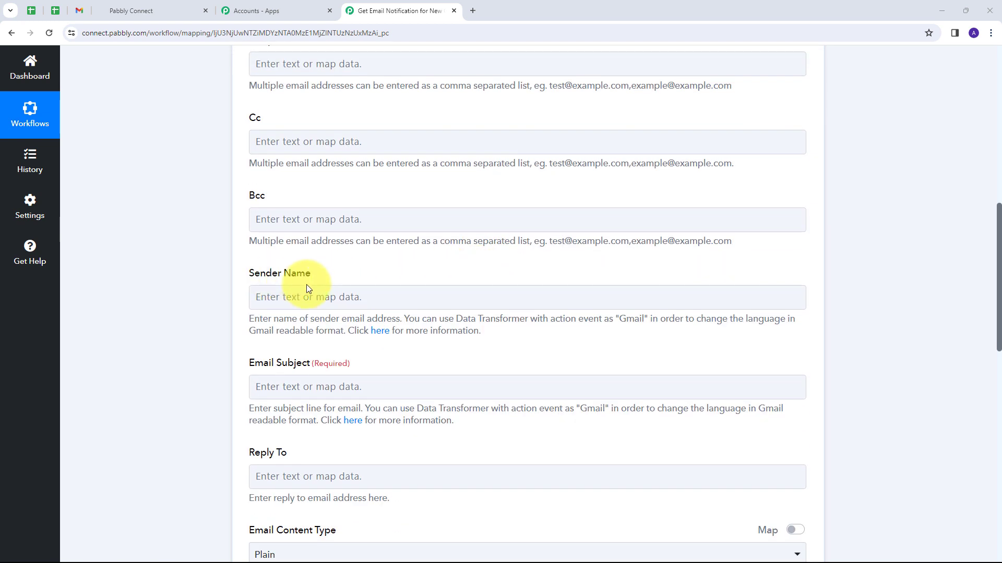
pyautogui.scroll(3, 307, 287)
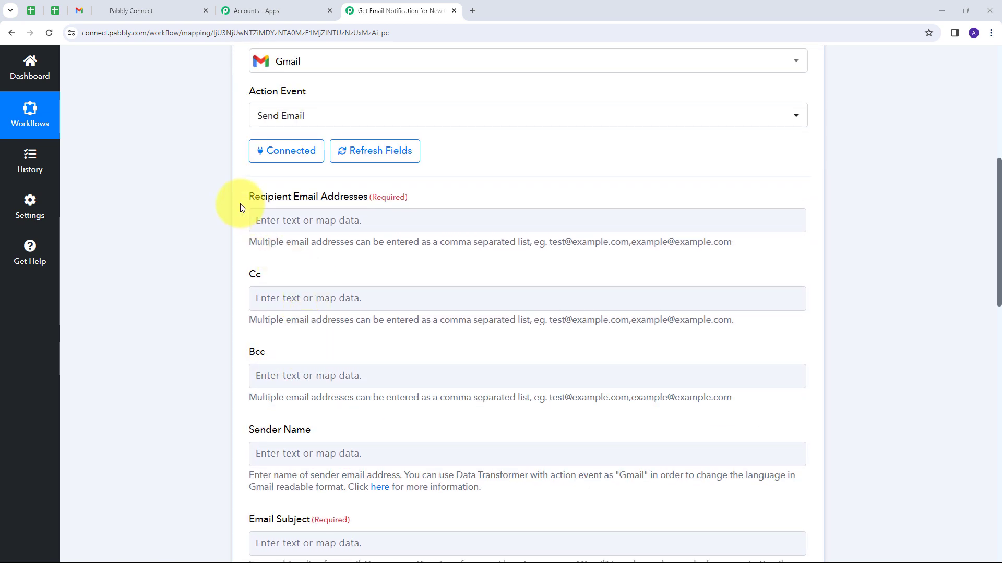
pyautogui.click(318, 217)
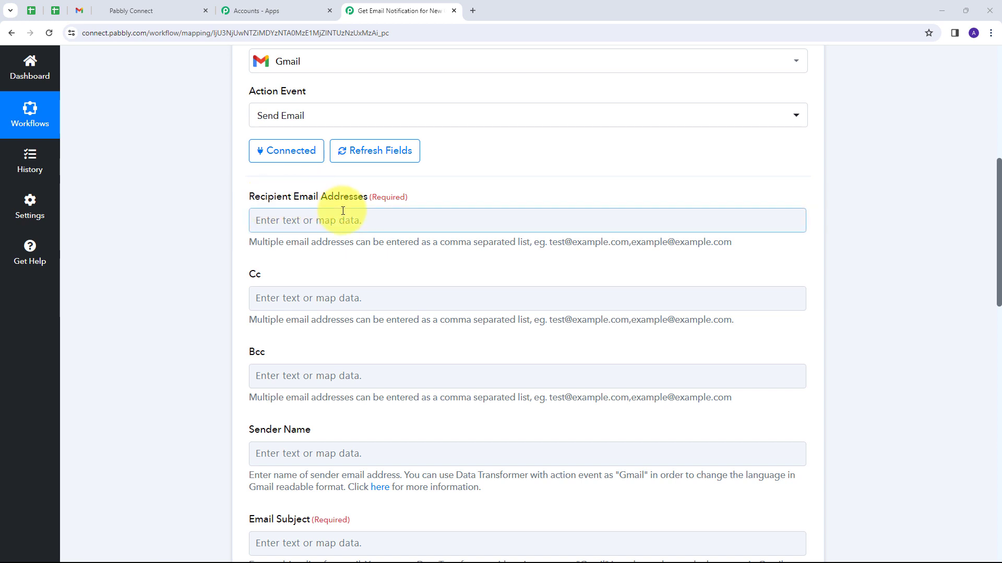
pyautogui.click(318, 222)
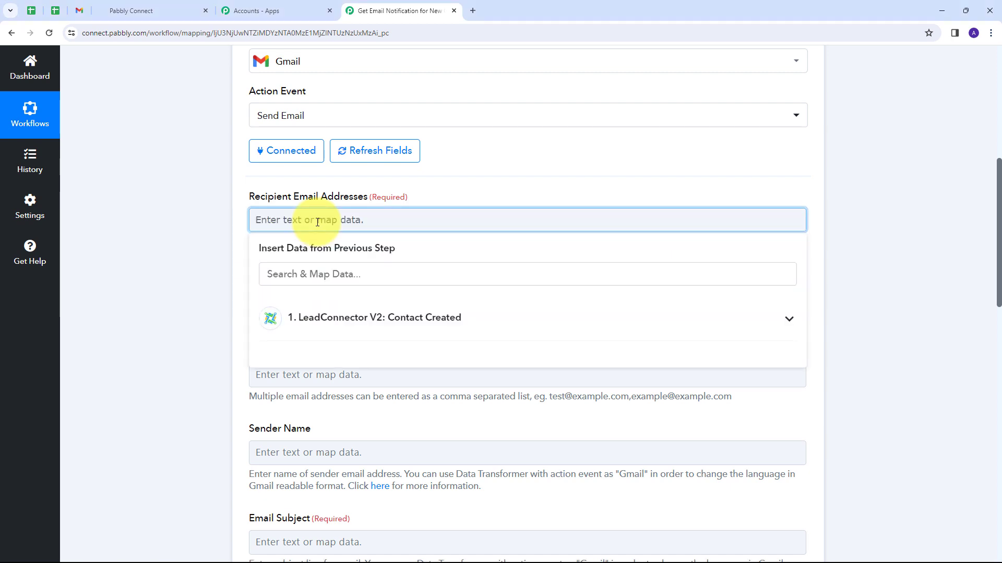
pyautogui.hotkey('ctrl', 'v')
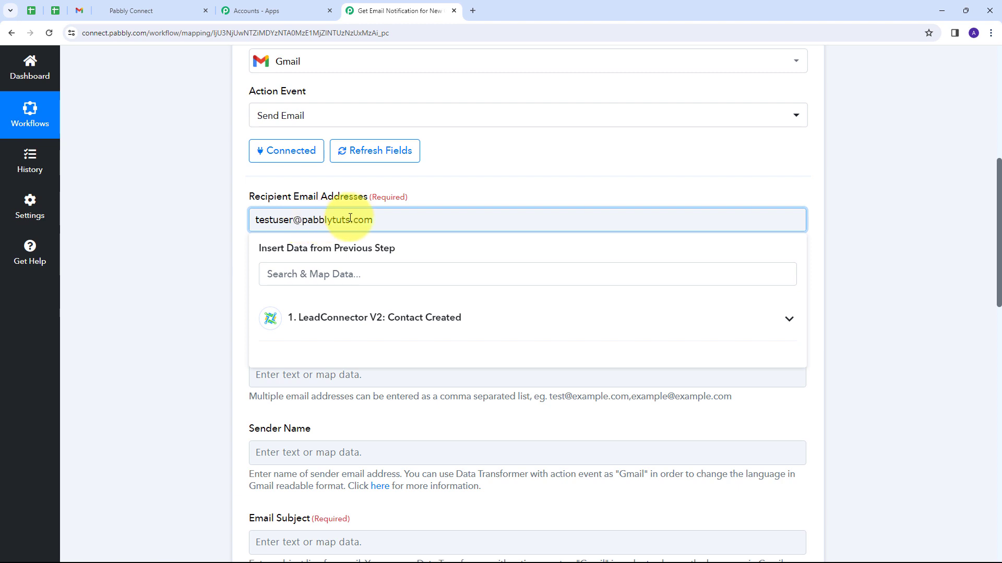
pyautogui.click(458, 191)
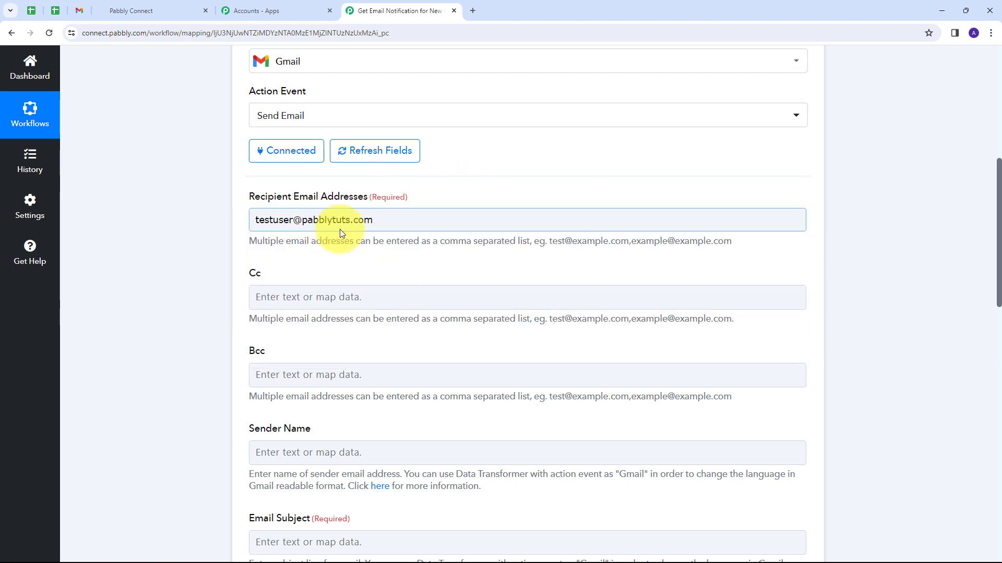
# - Set the sender name to "Pabbly" and the email subject to "New Lead Received"
pyautogui.scroll(-3, 384, 220)
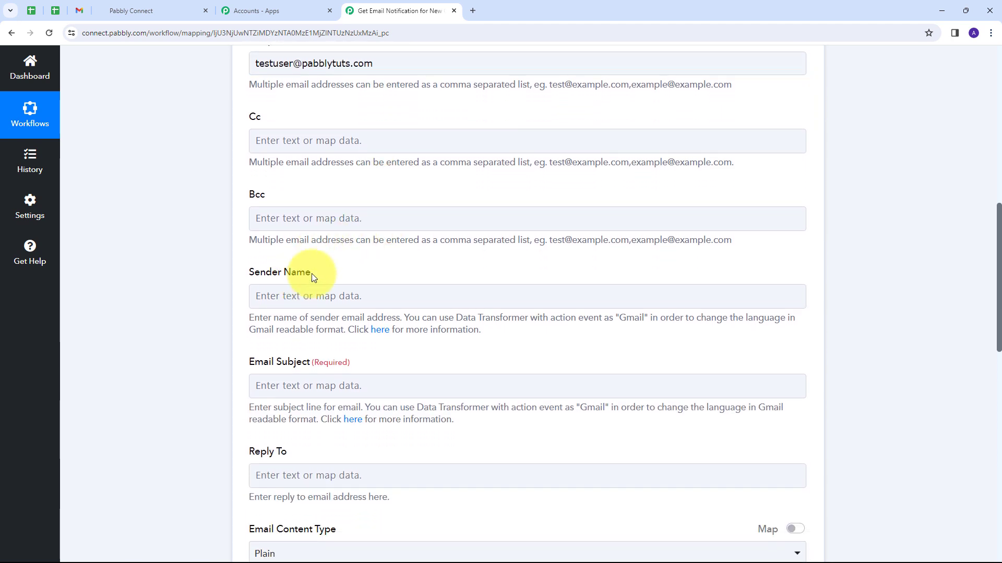
pyautogui.scroll(-2, 312, 273)
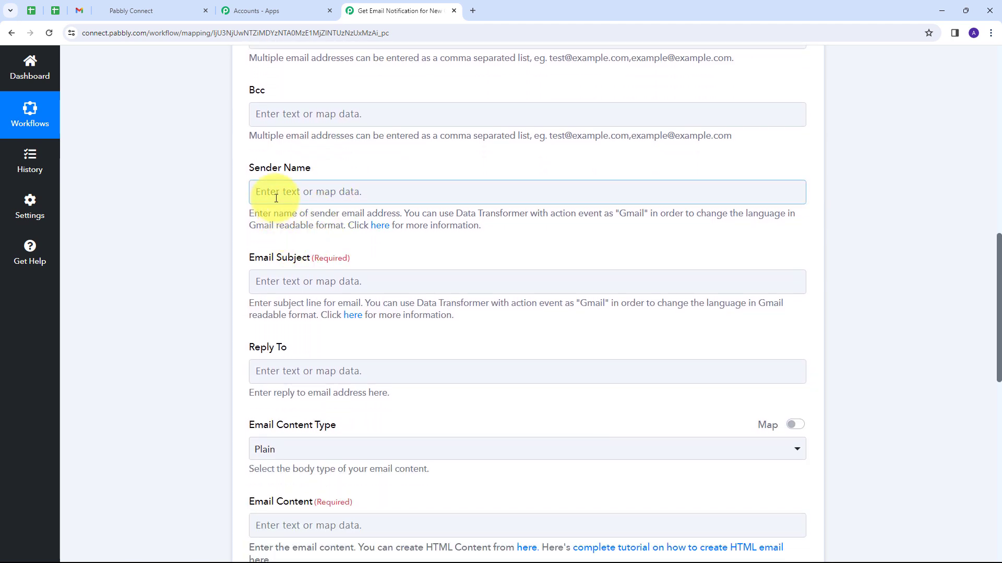
pyautogui.click(295, 196)
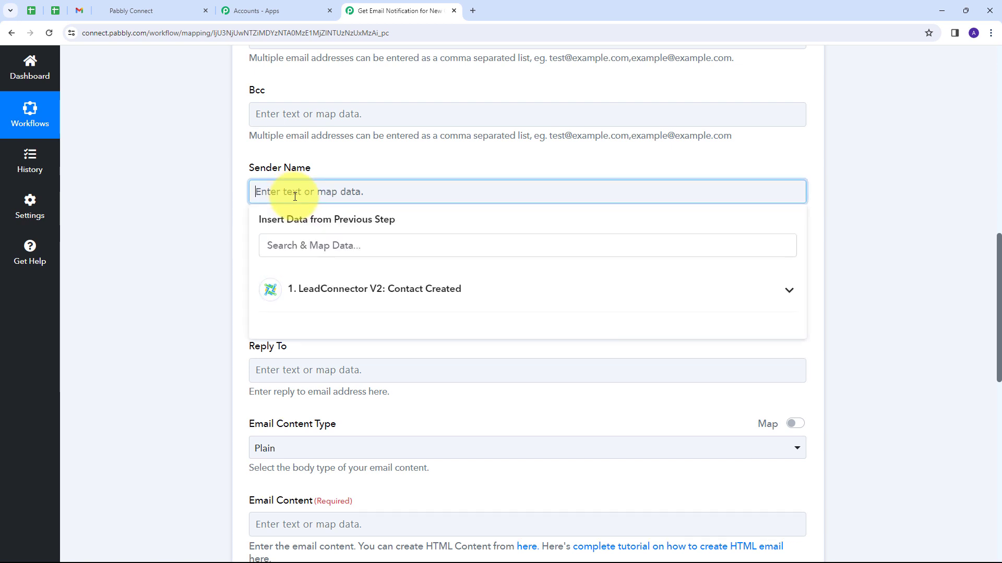
pyautogui.write('Pabbly')
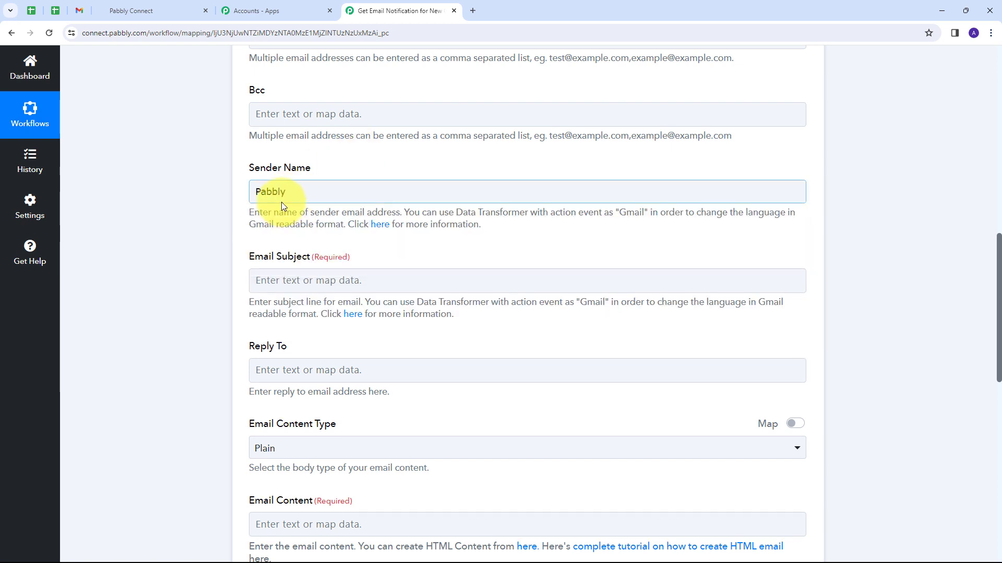
pyautogui.scroll(-1, 365, 207)
pyautogui.scroll(-1, 259, 216)
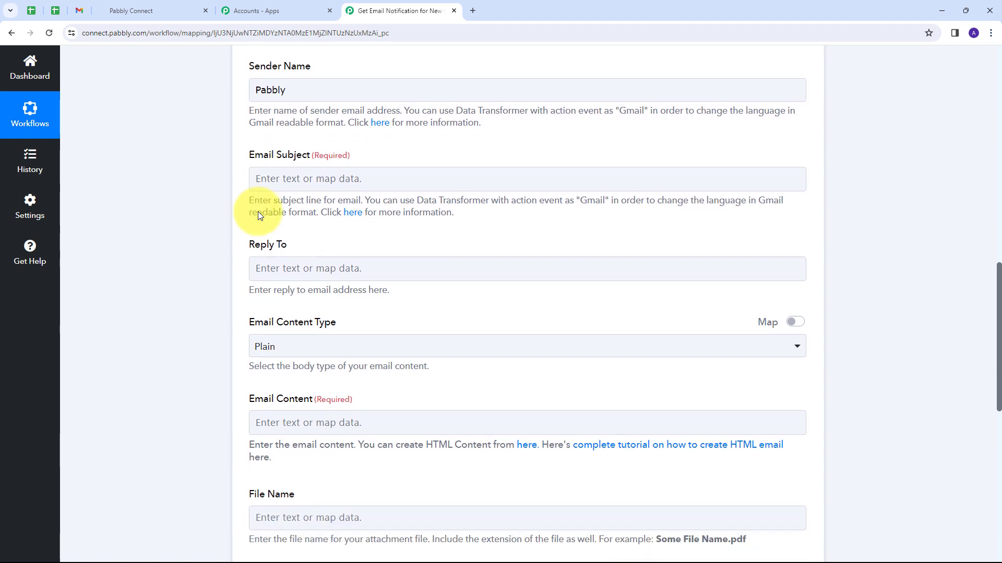
pyautogui.click(299, 175)
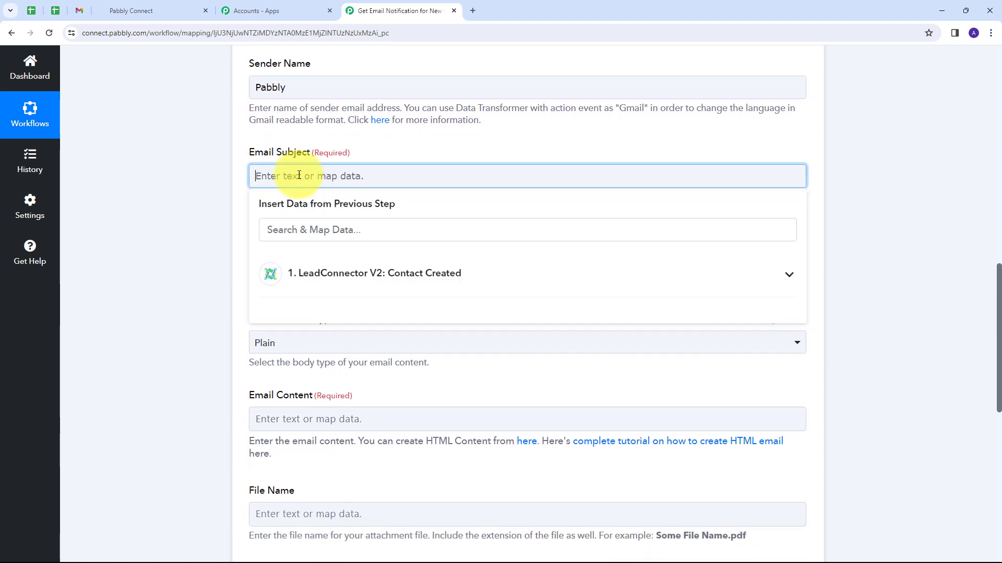
pyautogui.write('New Lead Received')
# - Choose Plain as the email content type
pyautogui.scroll(-2, 456, 183)
pyautogui.scroll(-1, 421, 187)
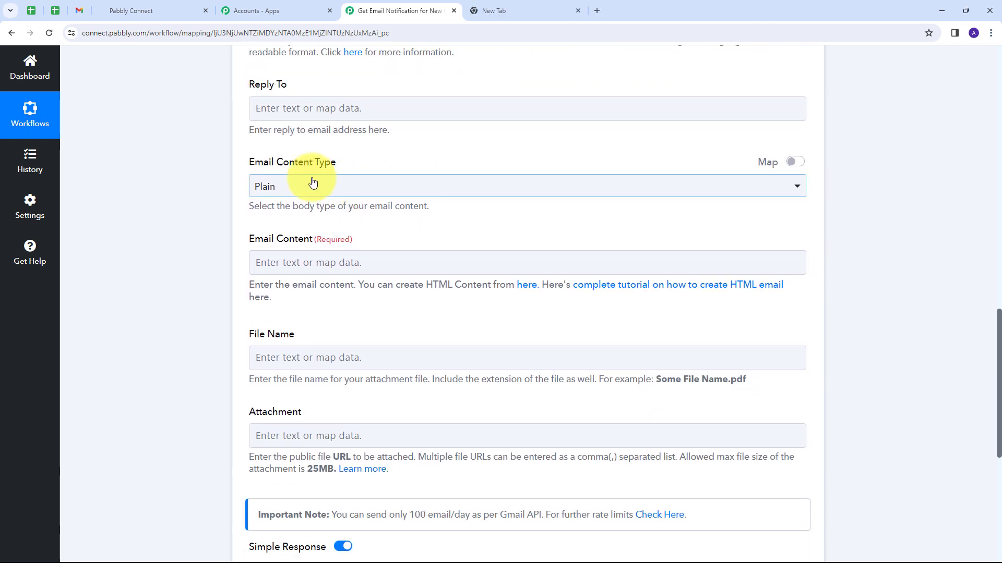
pyautogui.click(472, 188)
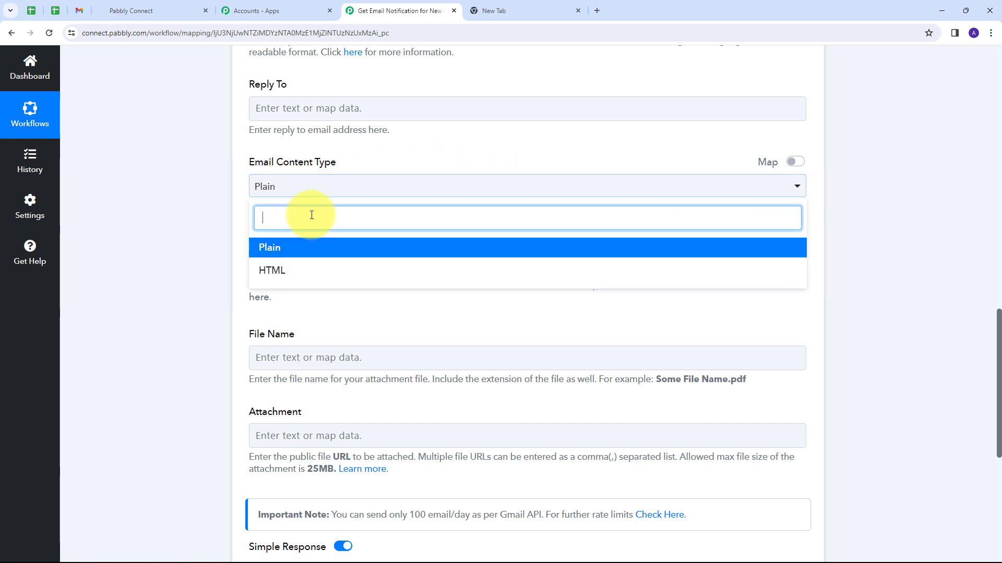
pyautogui.click(271, 252)
# - Write the email content "Hello, We have received a new lead in GoHighLevel and these are the details" followed by Name:, Email:, and Mobile Number: lines
pyautogui.scroll(-1, 472, 233)
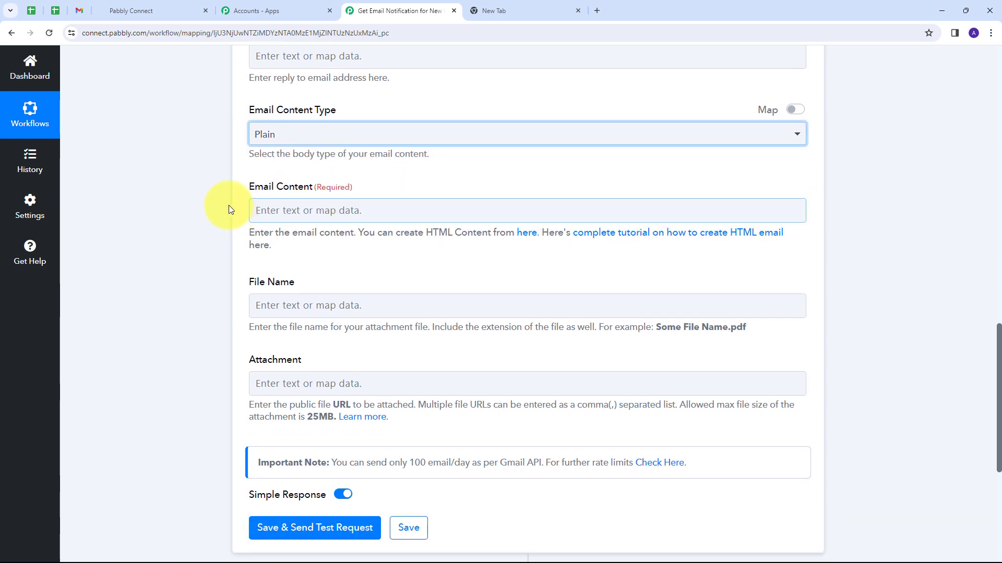
pyautogui.click(283, 205)
pyautogui.write('Hello, We have received a new lead in GoHighLevel and these are the details Name: Email: Mobile Number:')
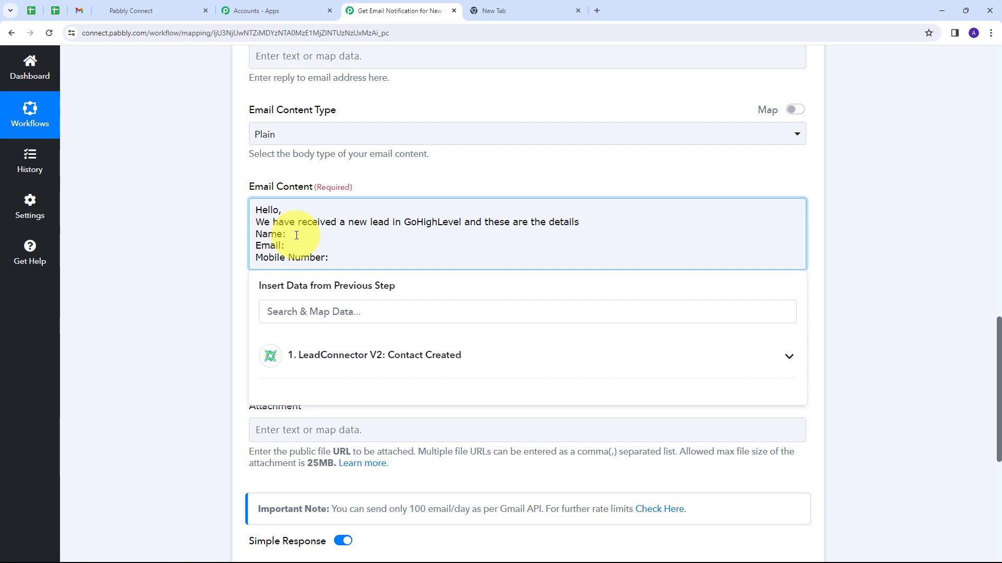
pyautogui.click(167, 231)
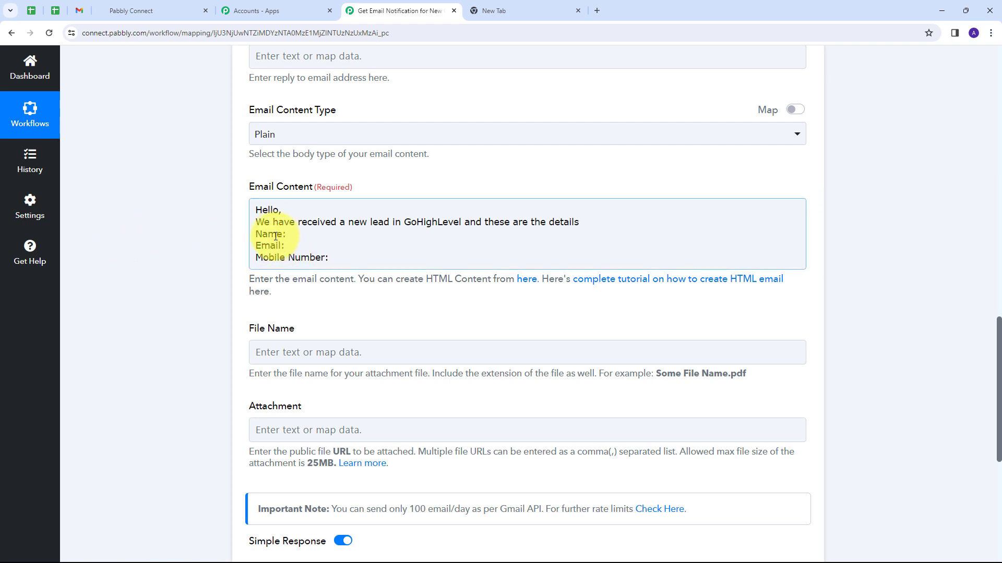
# - Map the Full Name value from the Contact Created trigger after "Name:" in the email content
pyautogui.click(293, 233)
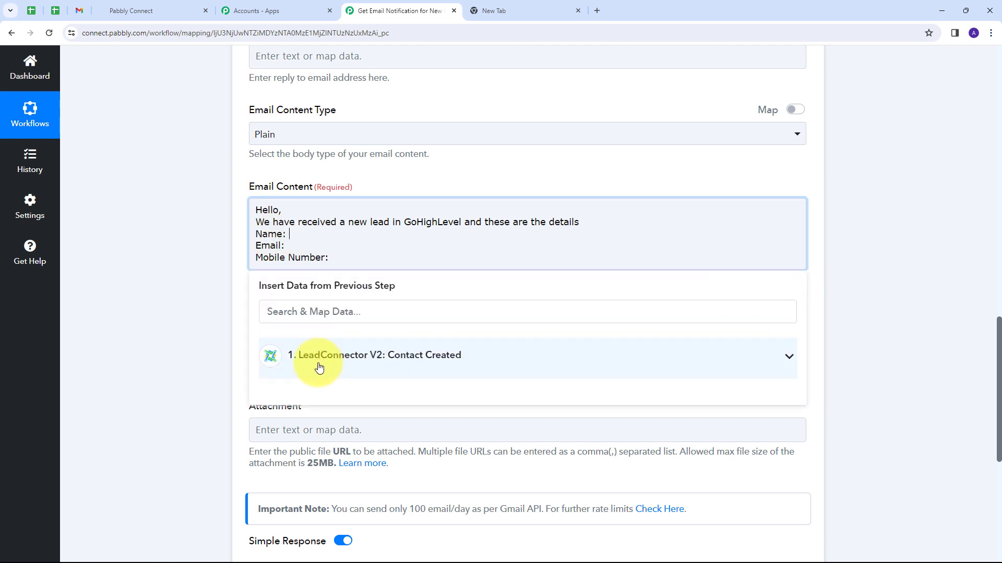
pyautogui.click(467, 362)
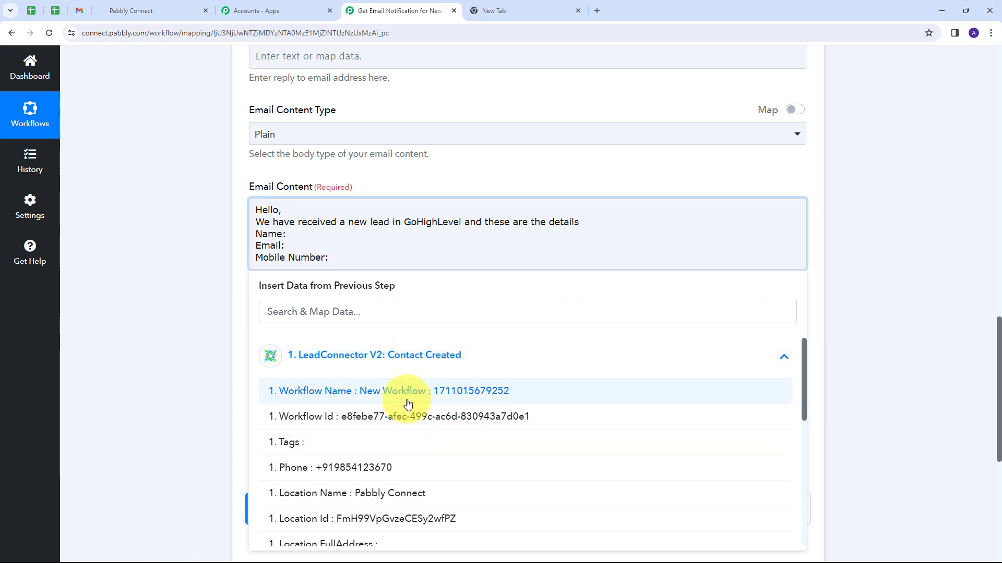
pyautogui.scroll(-2, 397, 401)
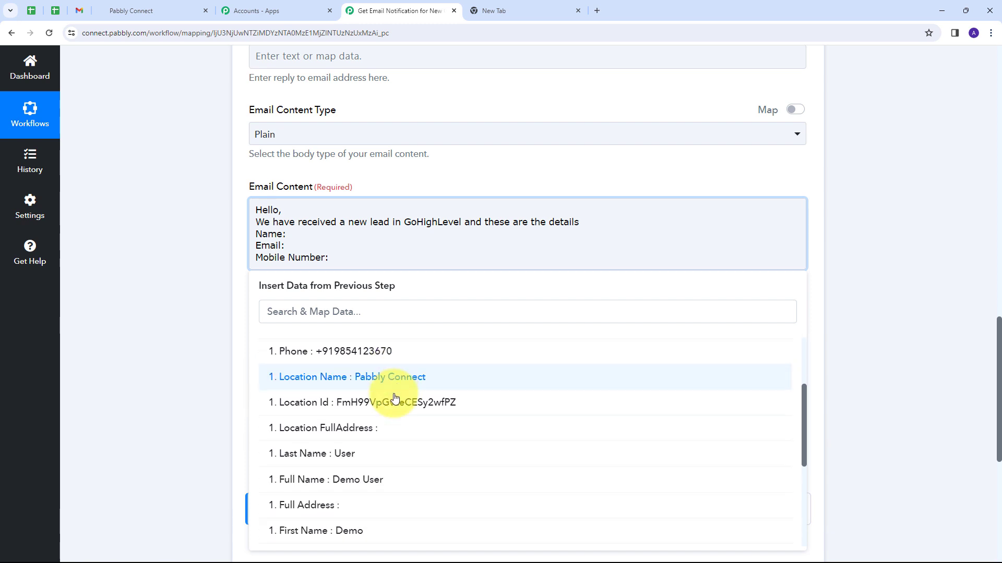
pyautogui.scroll(-1, 395, 398)
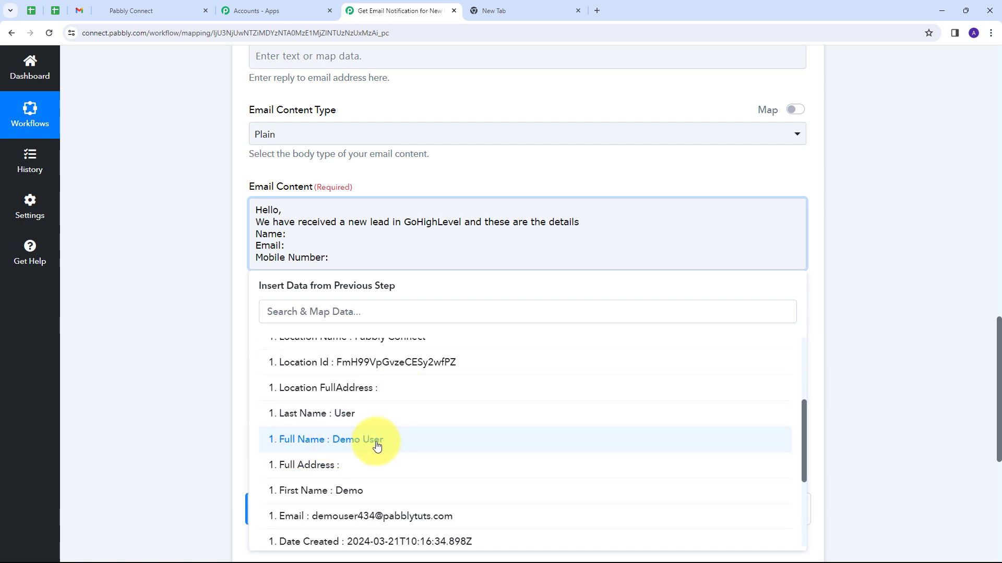
pyautogui.click(357, 439)
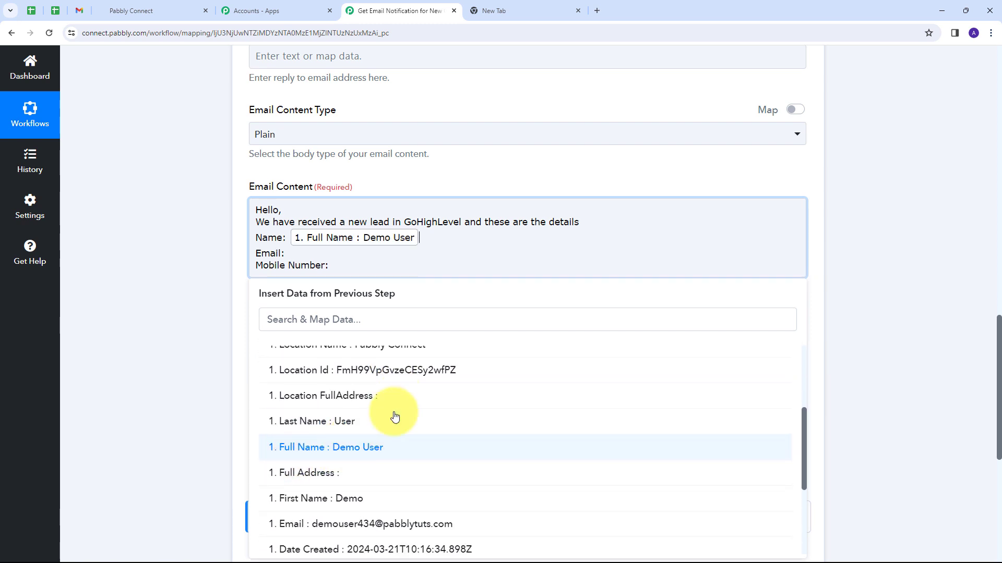
# - Map the trigger's Email value after "Email:" in the email content
pyautogui.click(288, 253)
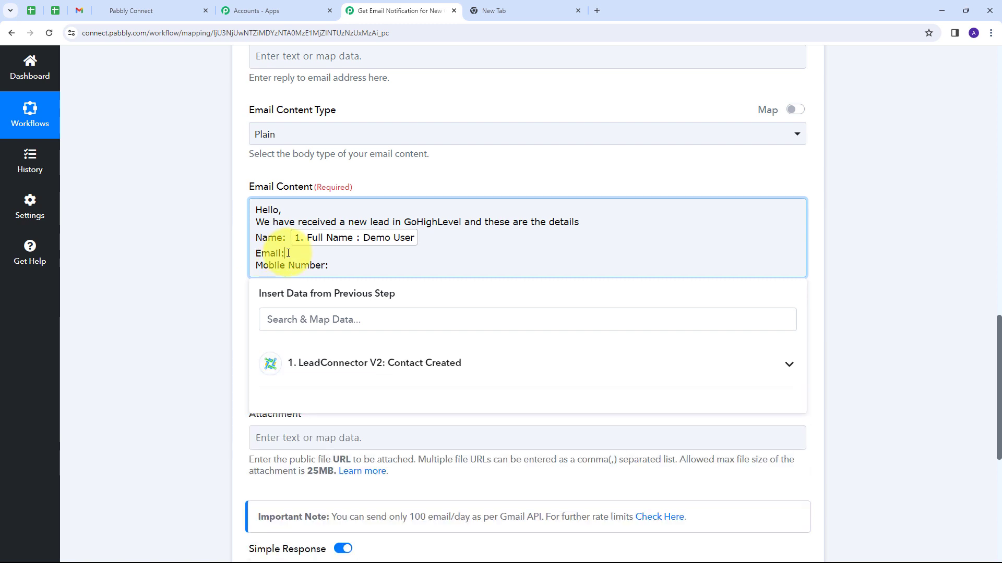
pyautogui.click(379, 369)
pyautogui.scroll(-3, 415, 412)
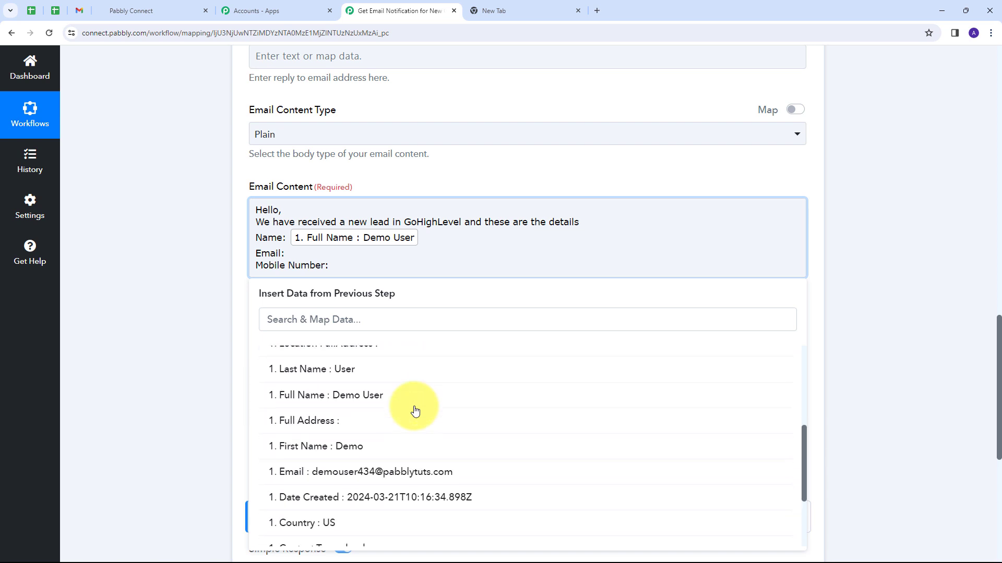
pyautogui.click(344, 473)
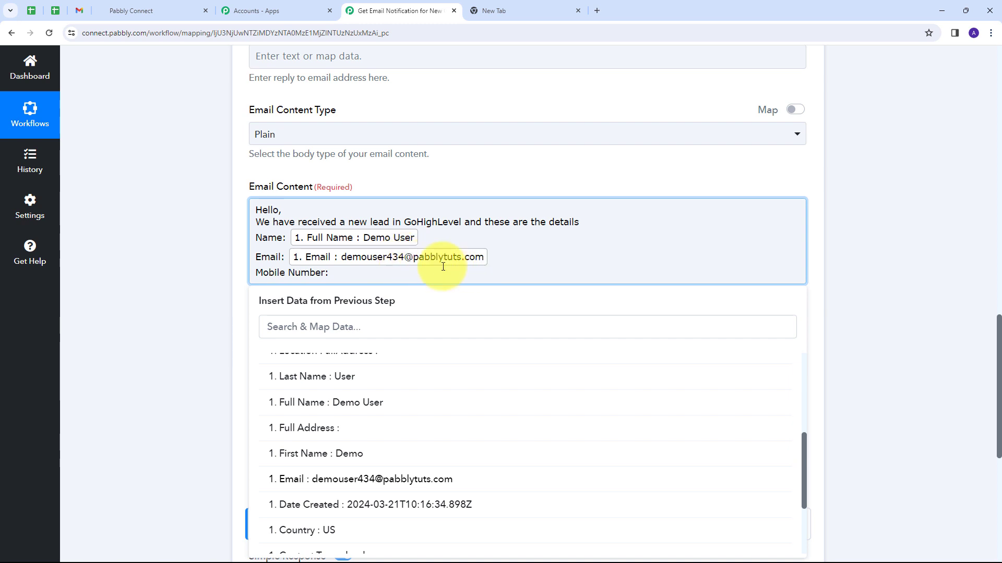
# - Map the trigger's Phone value after "Mobile Number:" in the email content
pyautogui.click(339, 275)
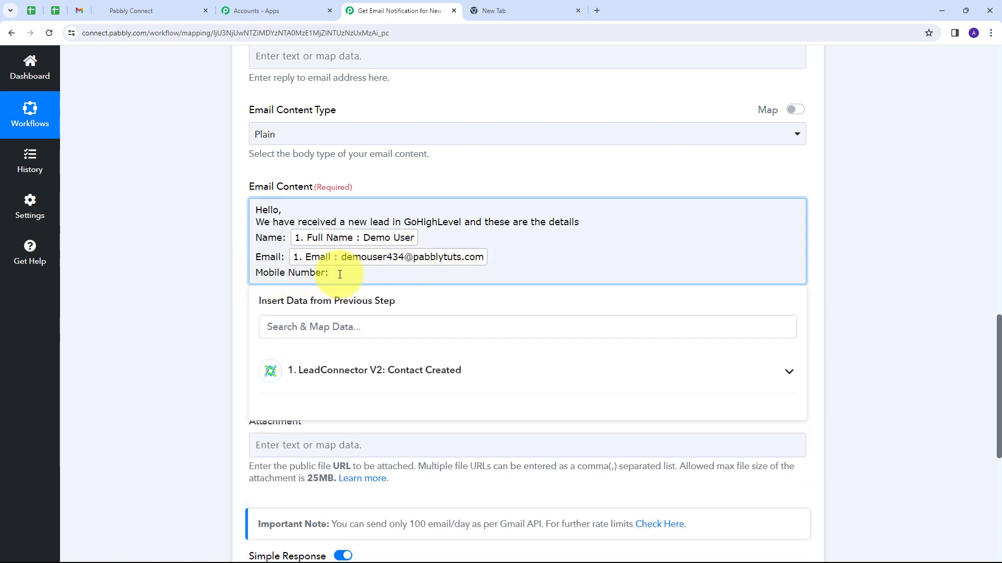
pyautogui.click(379, 375)
pyautogui.scroll(-3, 447, 440)
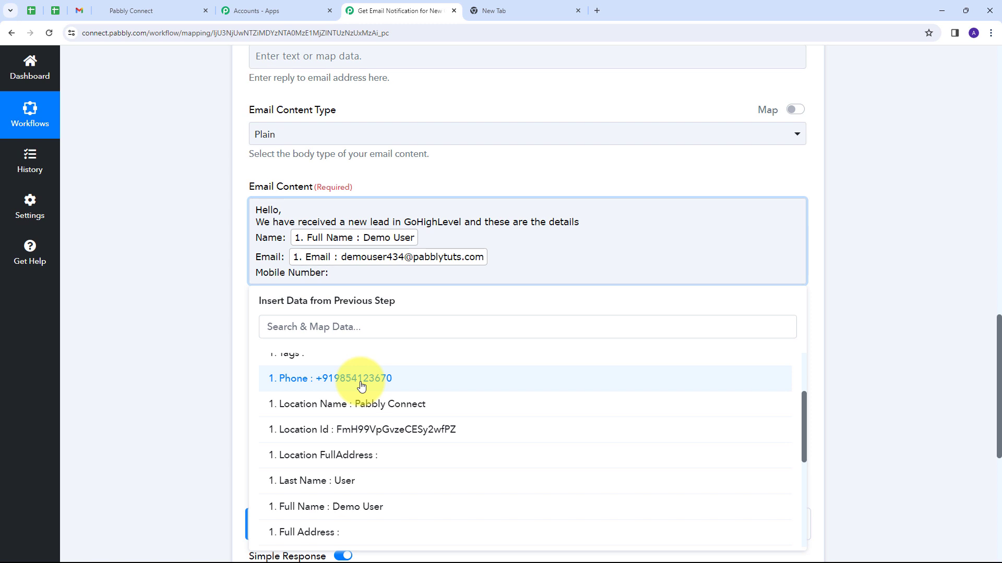
pyautogui.click(362, 379)
pyautogui.click(173, 279)
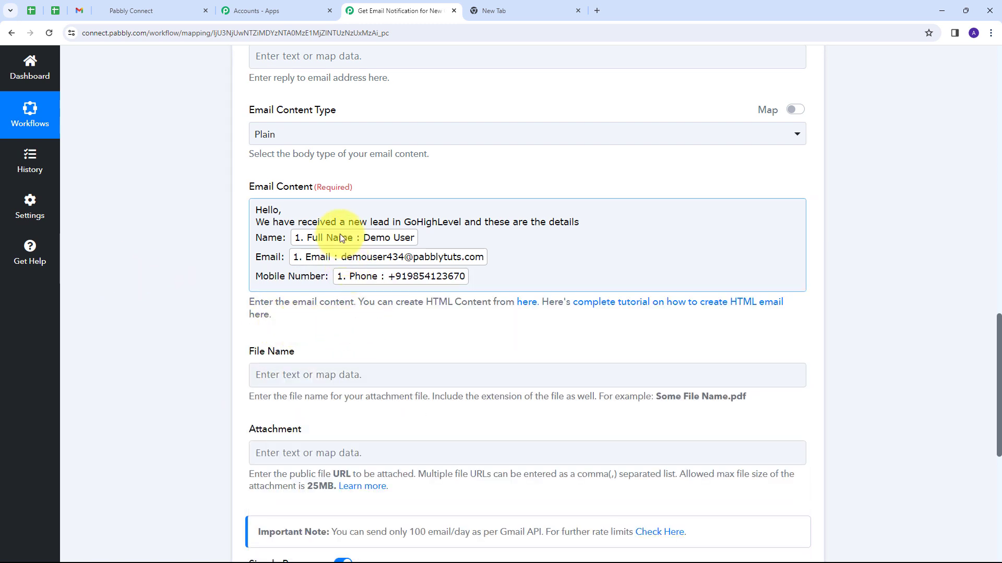
# - Save the Gmail action and send its test request
pyautogui.scroll(-4, 440, 240)
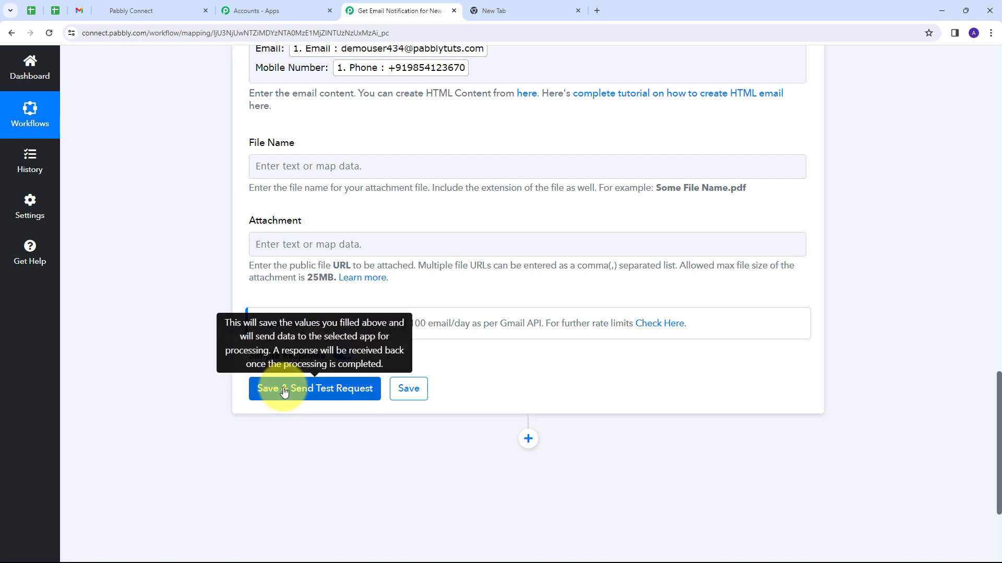
pyautogui.click(264, 386)
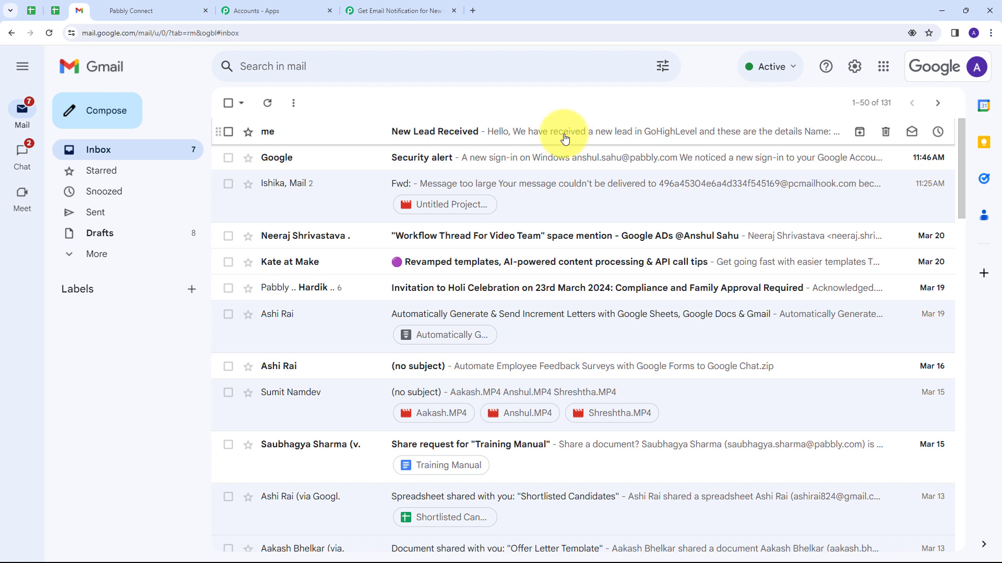
# - Open the "New Lead Received" email in Gmail and check its subject, sender name and lead details
pyautogui.click(565, 138)
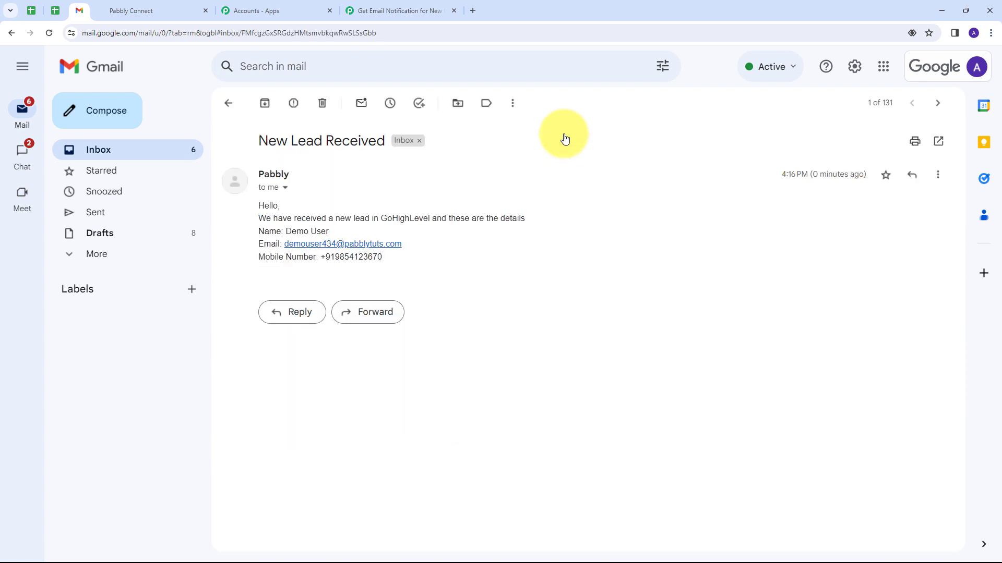
pyautogui.moveTo(386, 143); pyautogui.dragTo(259, 141)
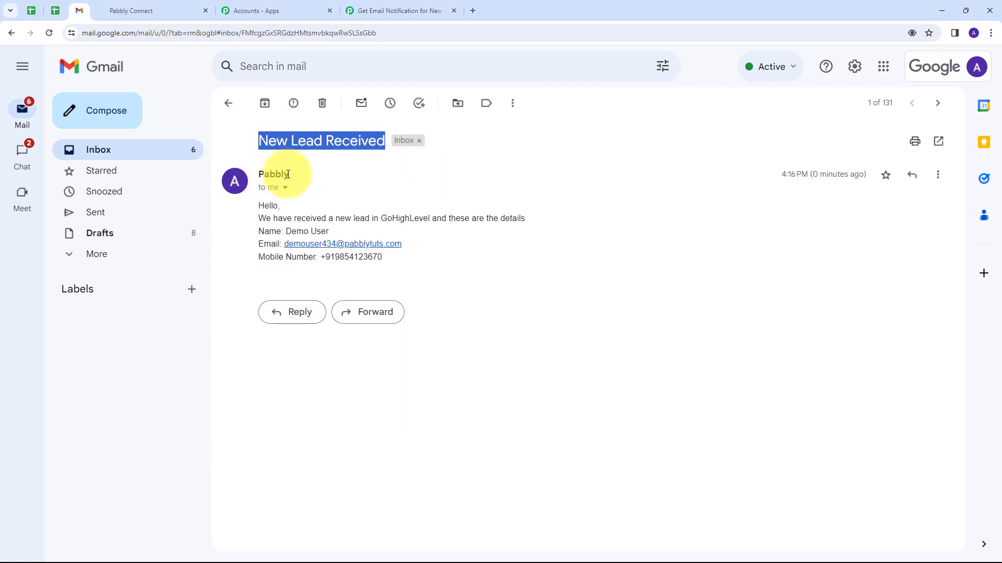
pyautogui.moveTo(277, 175)
pyautogui.click(693, 314)
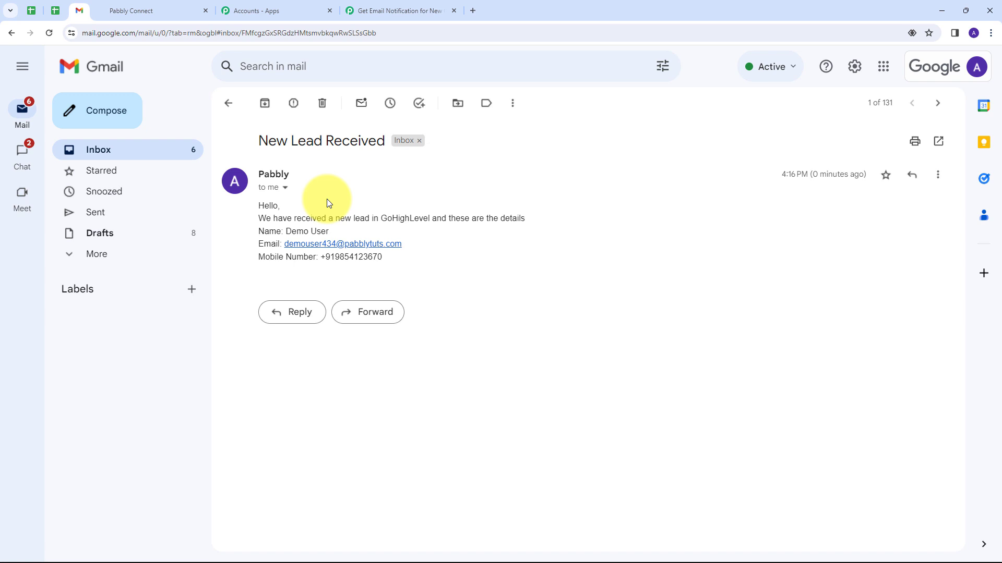
# - Switch to GoHighLevel, return to the contacts list and start adding a new contact
pyautogui.click(140, 6)
pyautogui.click(155, 119)
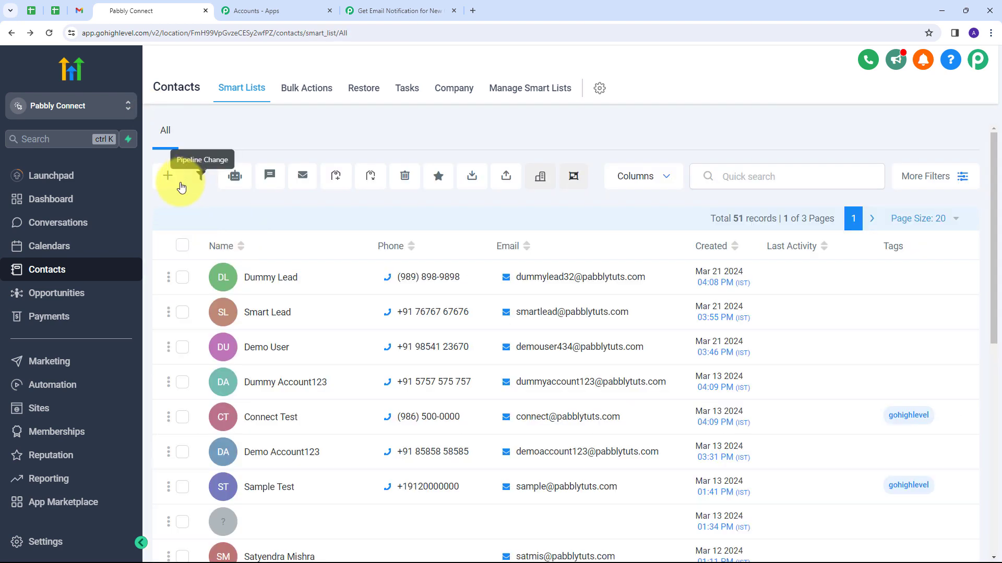
pyautogui.click(173, 186)
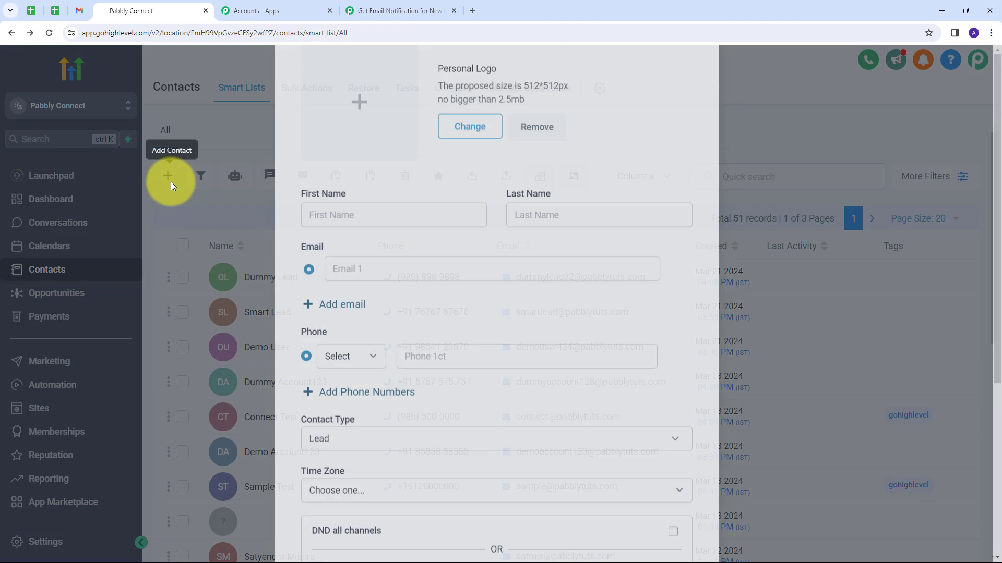
# - Fill in the new contact's first name, last name and email address
pyautogui.click(354, 302)
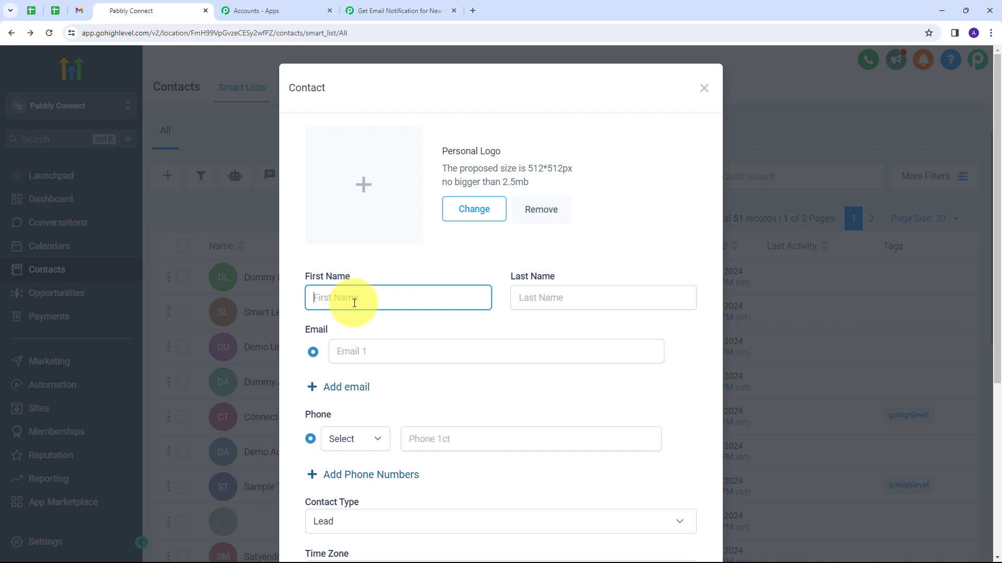
pyautogui.write('Test')
pyautogui.press('Tab')
pyautogui.write('User')
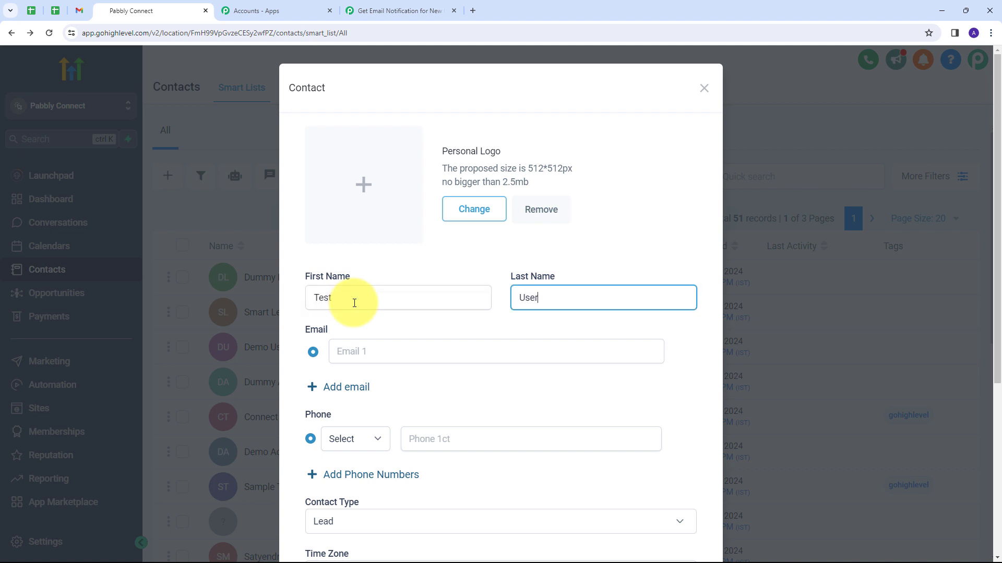
pyautogui.press('Tab')
pyautogui.press('Tab')
pyautogui.hotkey('ctrl', 'v')
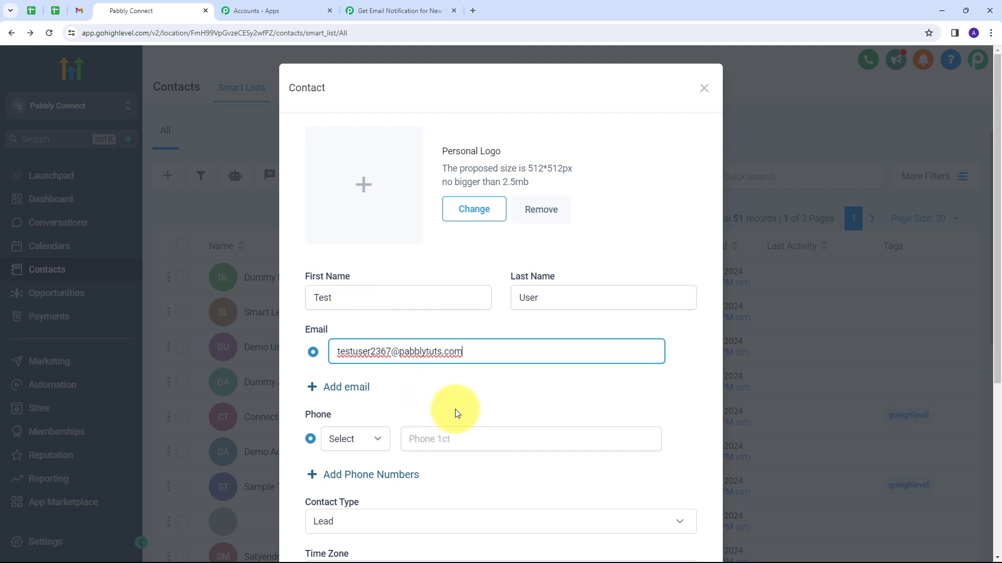
# - Set the contact's phone type to Mobile and enter the phone number with the +91 country code
pyautogui.scroll(-2, 249, 292)
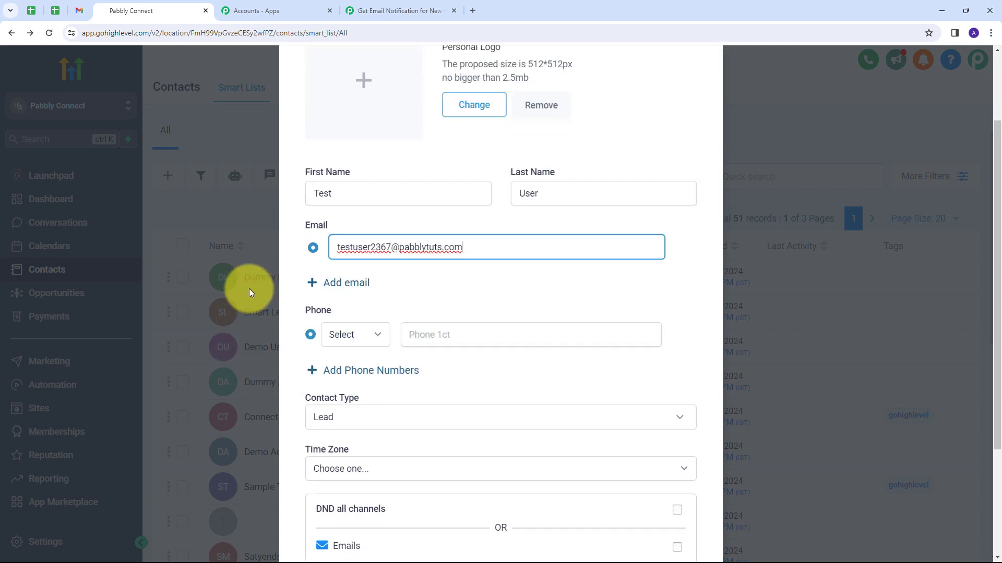
pyautogui.click(378, 336)
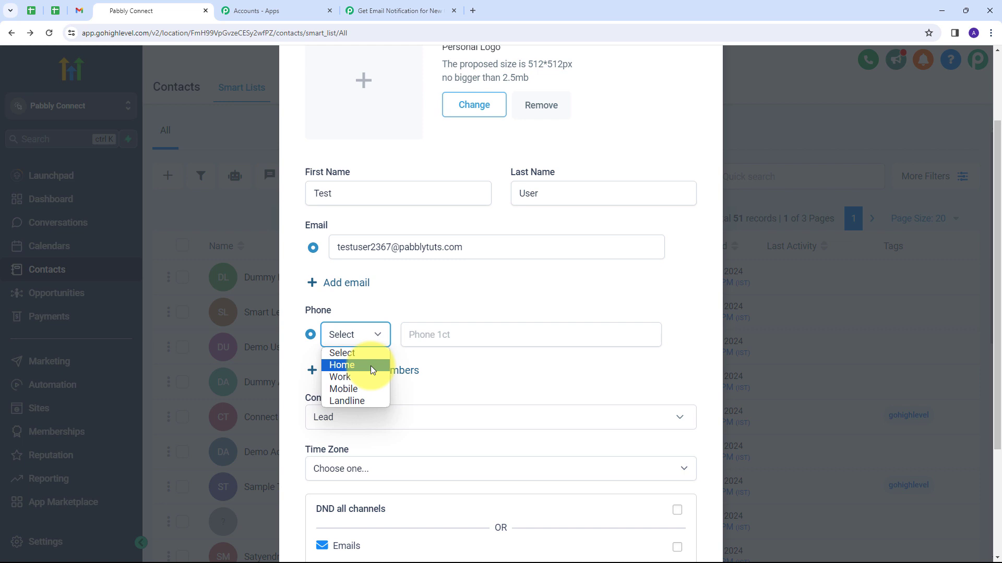
pyautogui.click(349, 389)
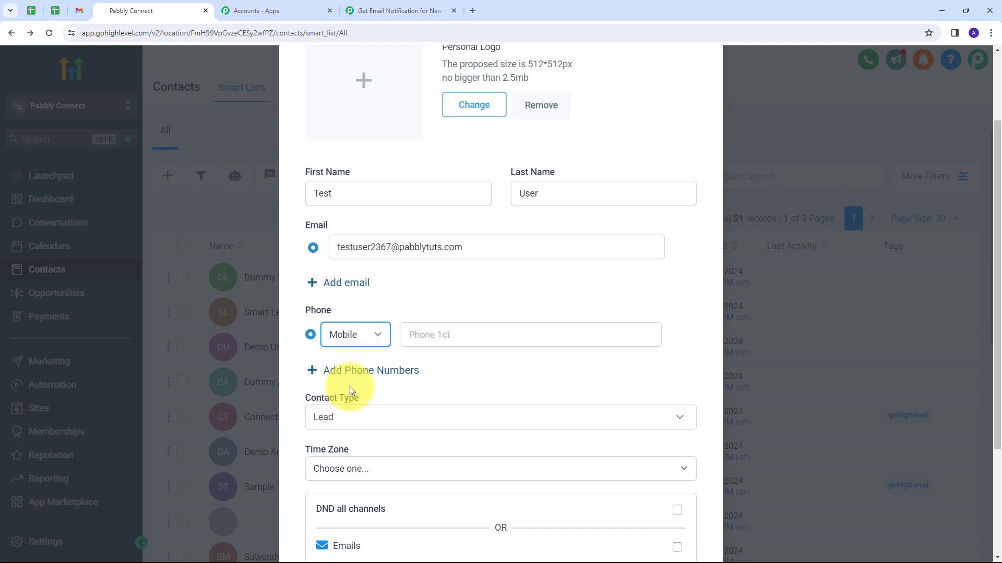
pyautogui.click(440, 333)
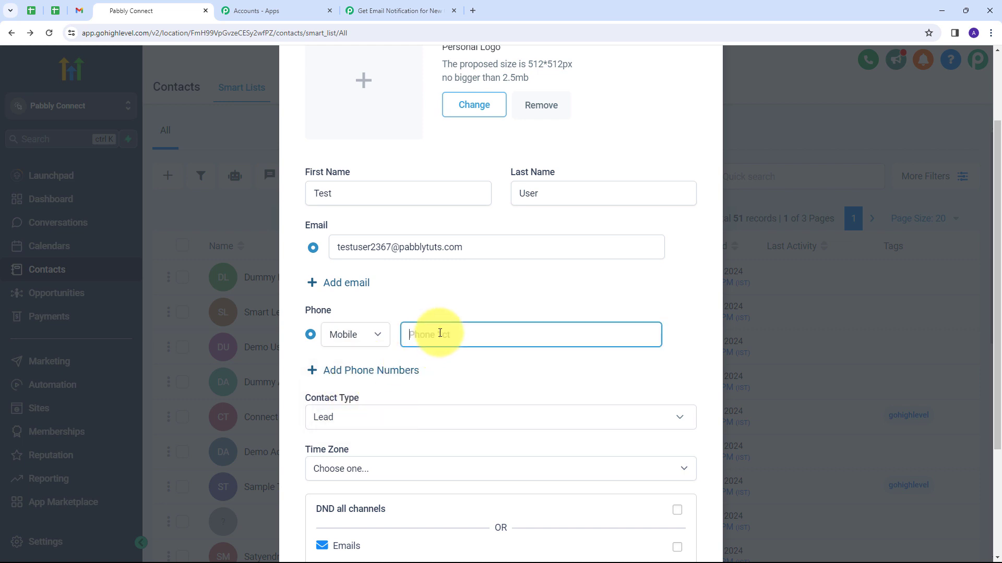
pyautogui.write('+91')
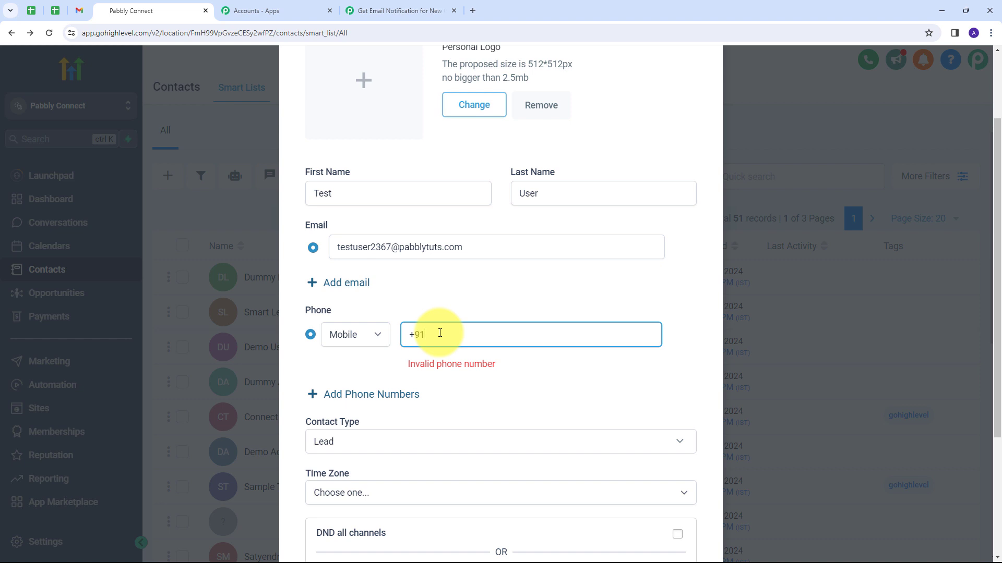
pyautogui.hotkey('ctrl', 'v')
# - Choose Lead as the contact type, review the entered details and save the contact
pyautogui.scroll(-1, 261, 349)
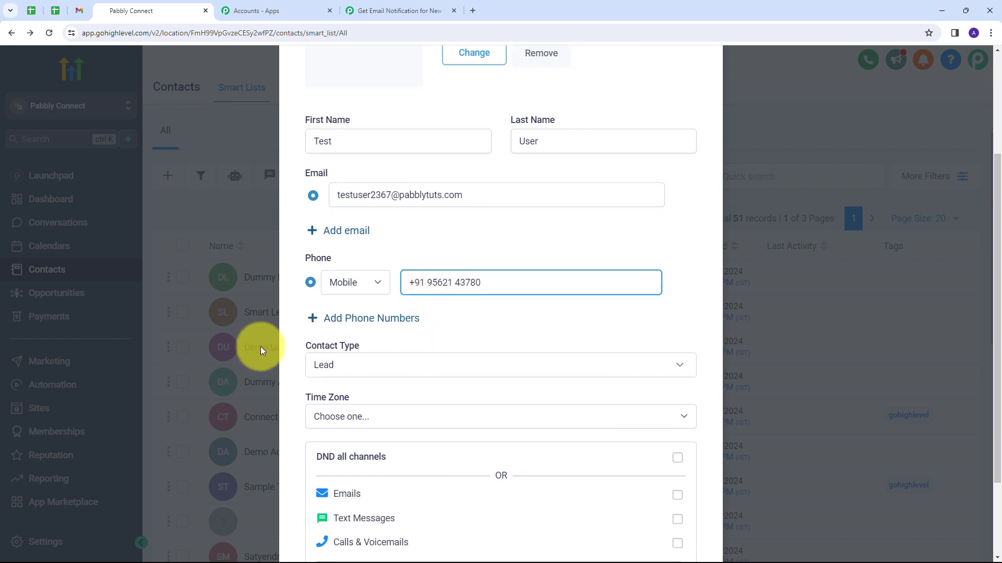
pyautogui.click(327, 364)
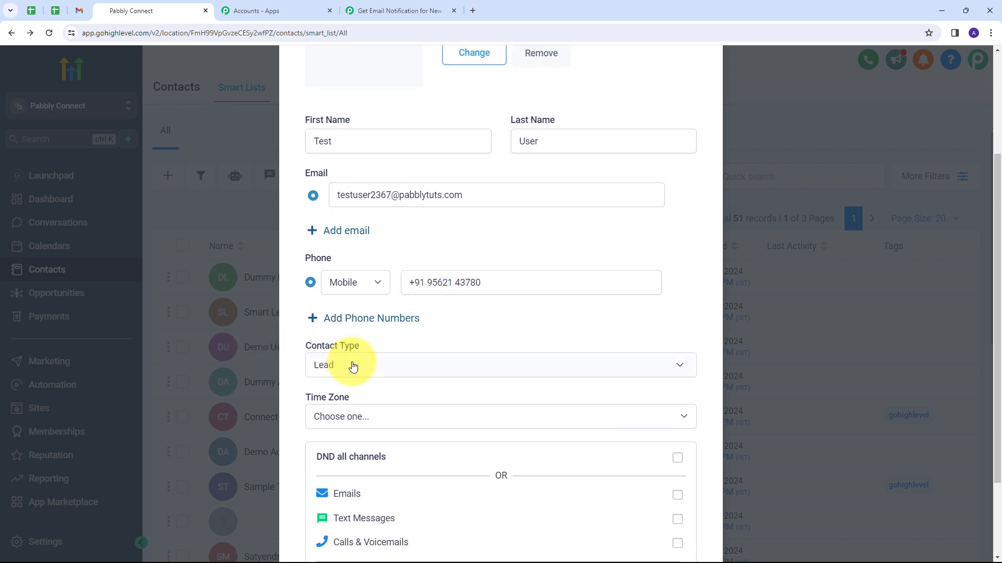
pyautogui.click(345, 395)
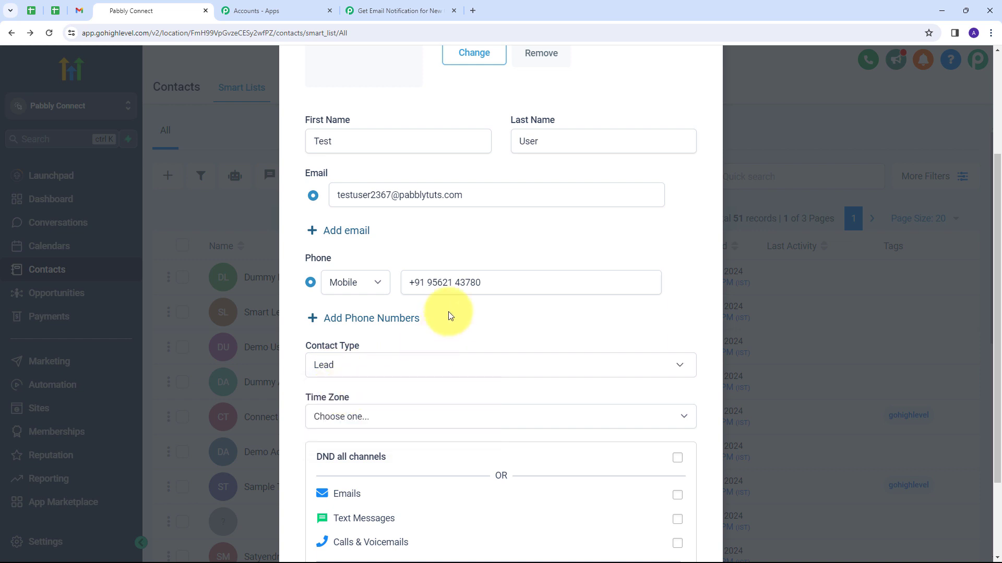
pyautogui.scroll(3, 449, 316)
pyautogui.scroll(-5, 523, 311)
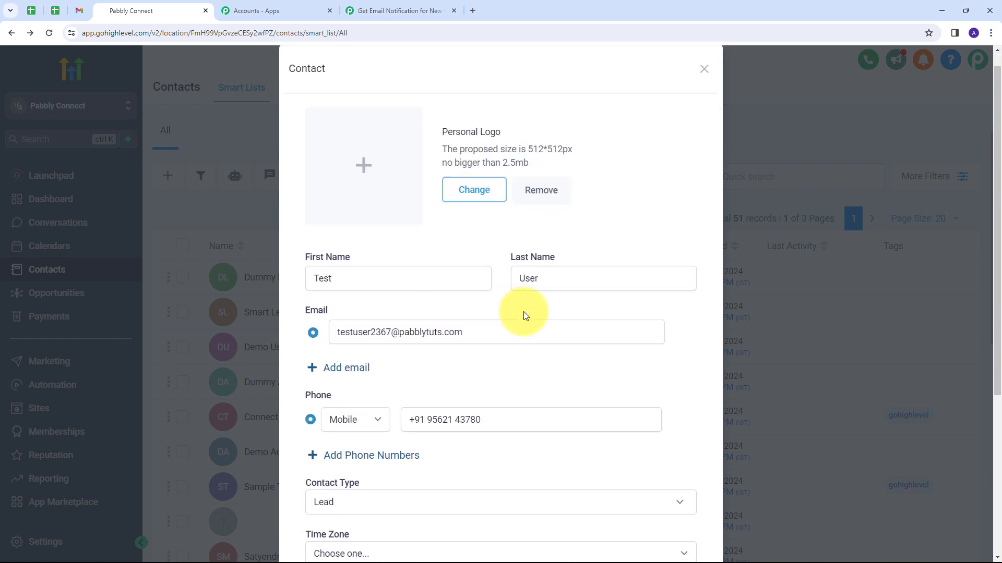
pyautogui.click(673, 514)
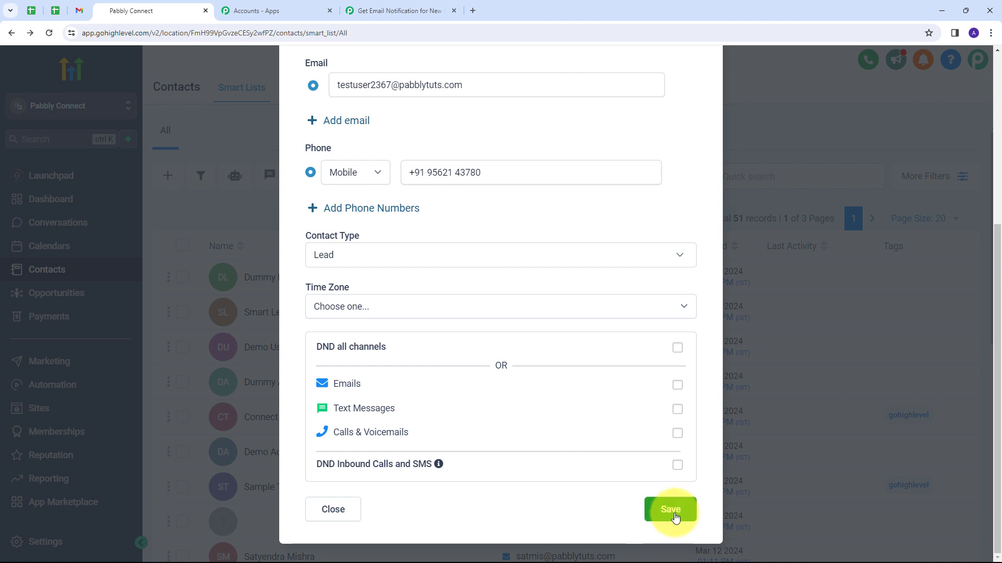
# - Check the first name, last name and email on the saved contact's detail page
pyautogui.scroll(-3, 262, 288)
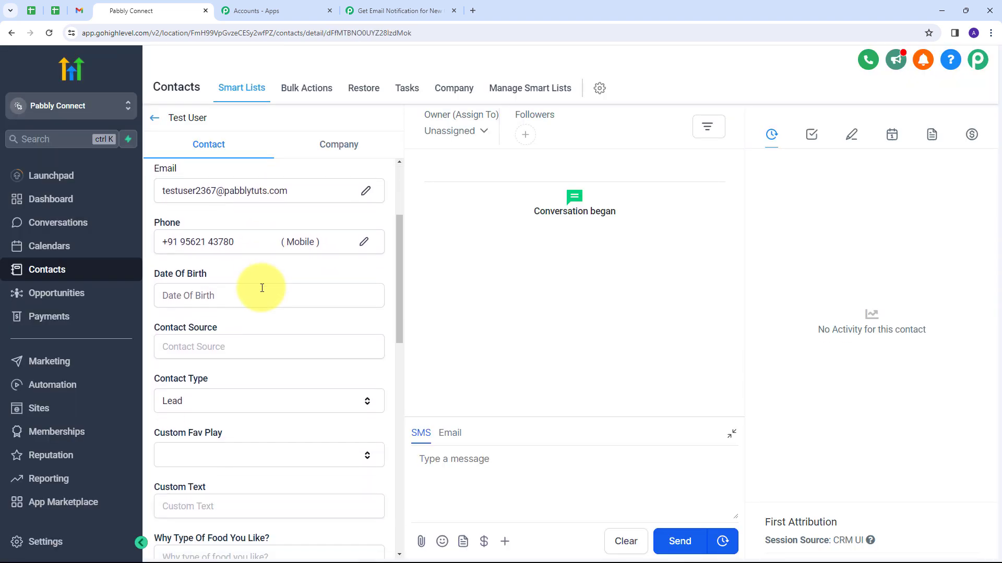
pyautogui.scroll(3, 262, 288)
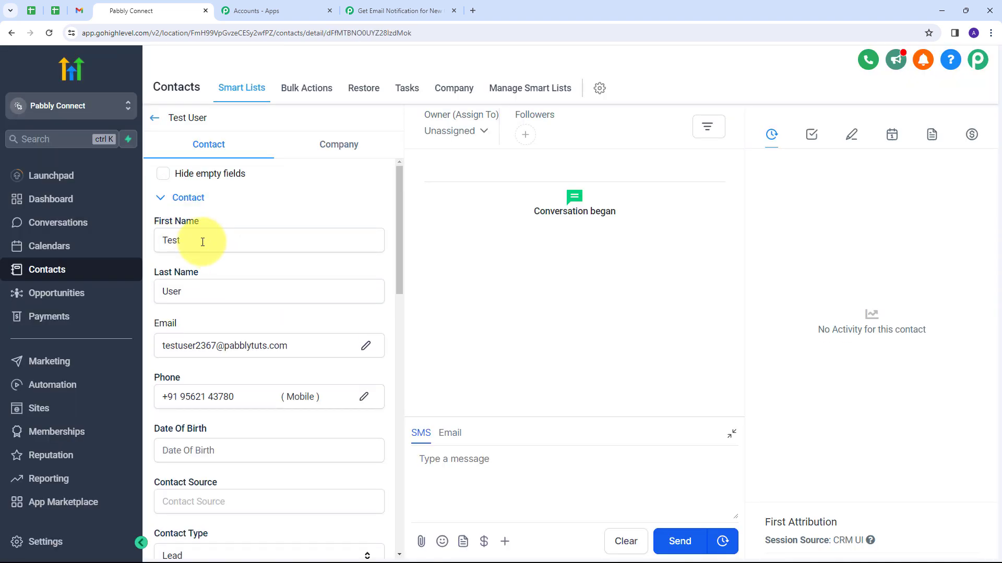
pyautogui.doubleClick(175, 241)
pyautogui.doubleClick(172, 291)
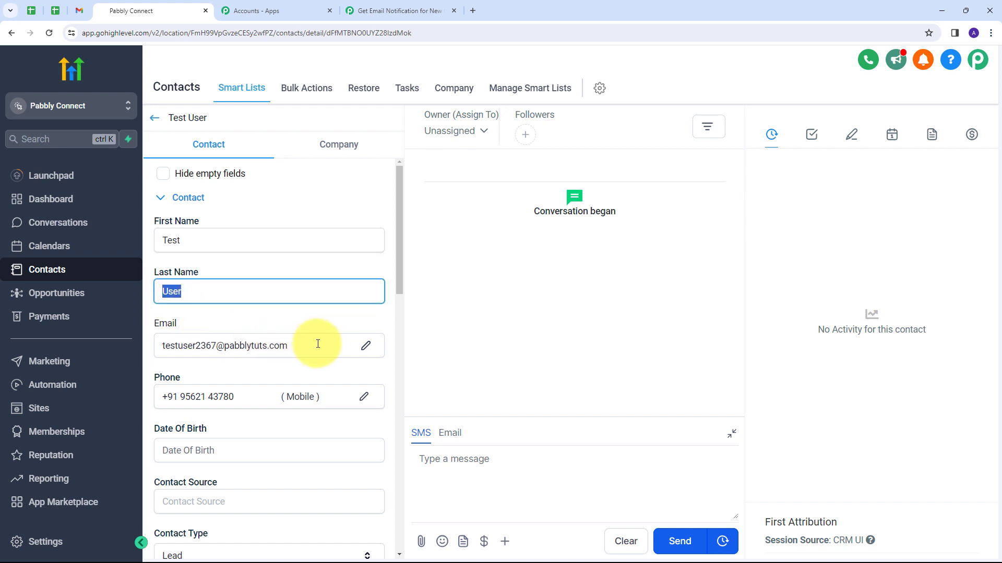
pyautogui.moveTo(313, 346); pyautogui.dragTo(139, 351)
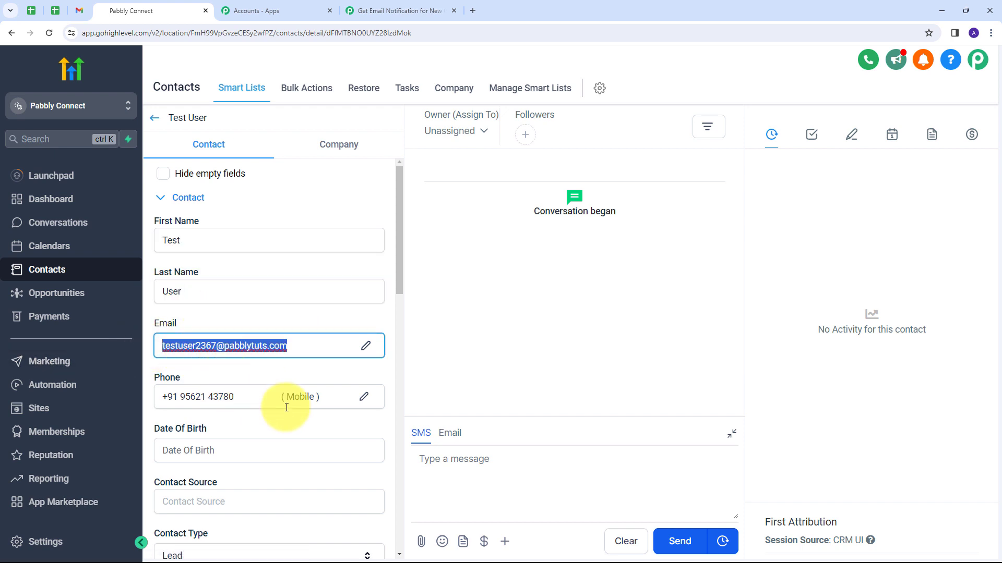
# - Check the saved contact's phone number, switch to the Gmail inbox and open the newest "New Lead Received" email
pyautogui.moveTo(264, 397); pyautogui.dragTo(177, 409)
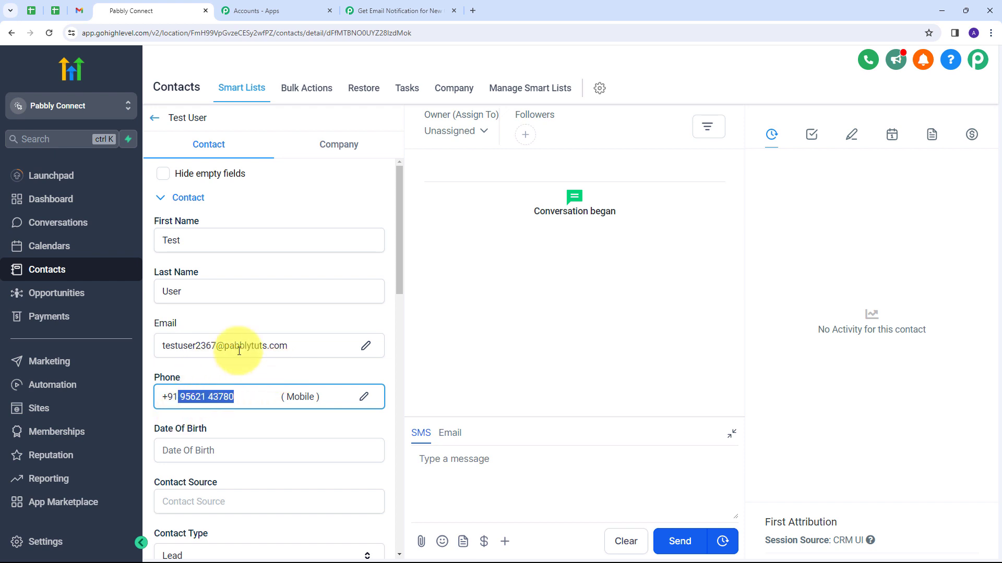
pyautogui.click(81, 8)
pyautogui.click(228, 104)
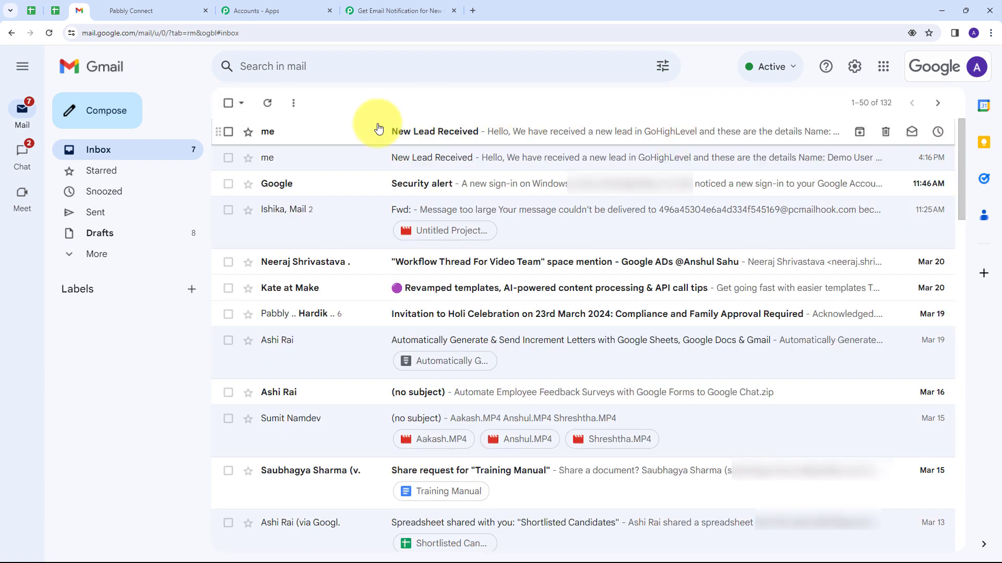
pyautogui.click(514, 134)
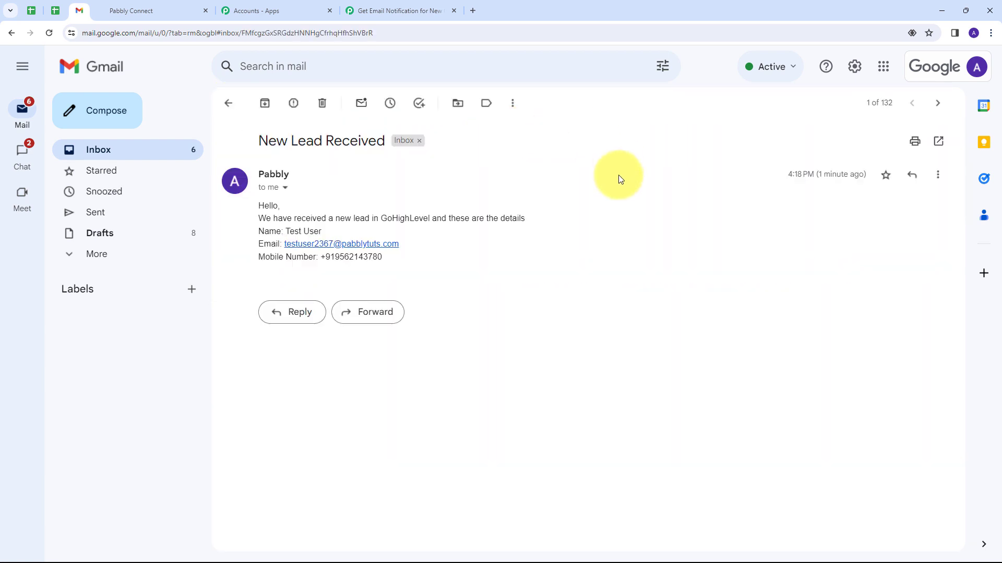
# - Check the notification email's subject and the lead's name, email and mobile number against the contact's details
pyautogui.moveTo(259, 145); pyautogui.dragTo(385, 144)
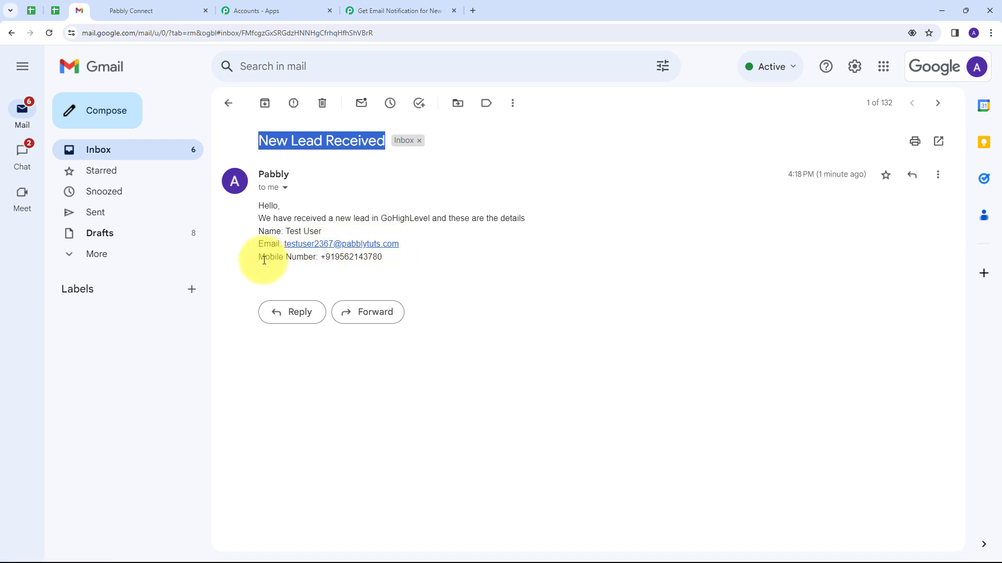
pyautogui.moveTo(320, 260); pyautogui.dragTo(383, 270)
pyautogui.click(411, 268)
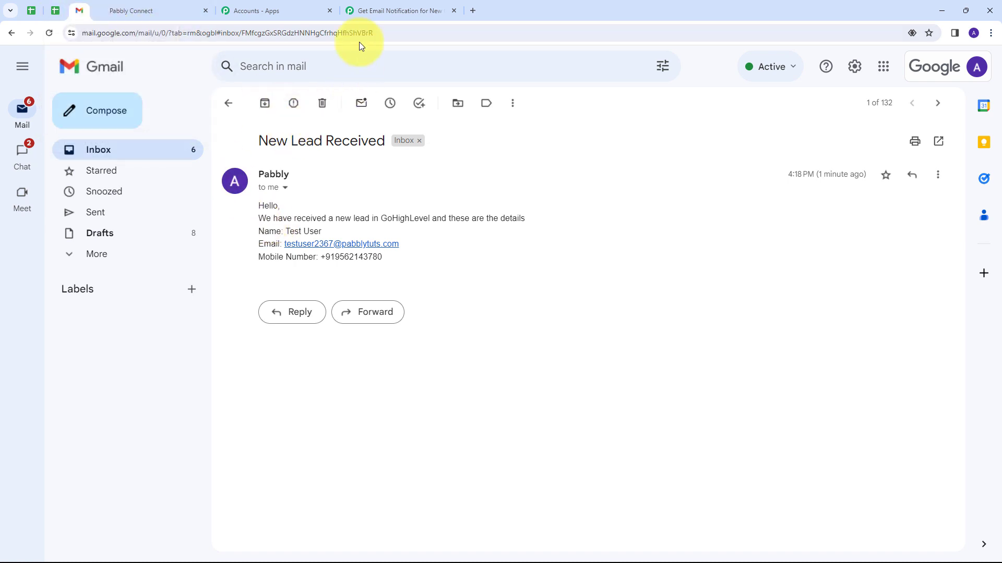
# - Switch to the Pabbly Connect workflow "Get Email Notification for New GoHighLevel Leads" and review its trigger and action
pyautogui.click(373, 11)
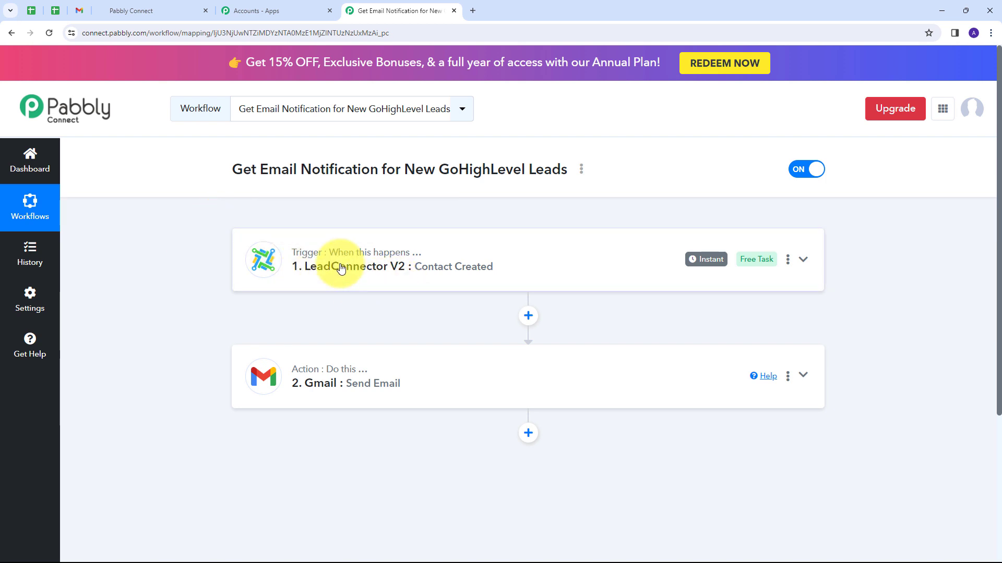
pyautogui.moveTo(307, 265)
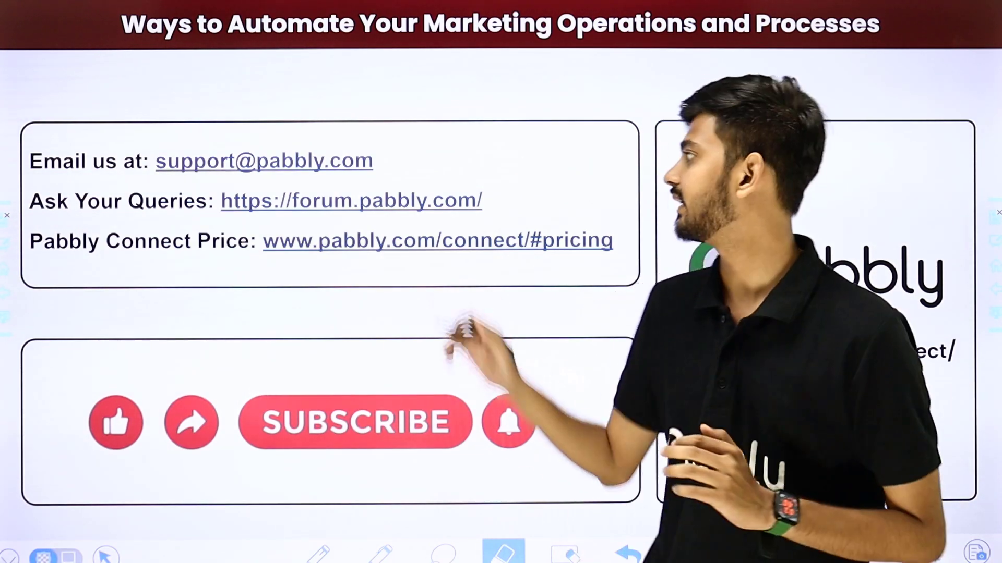
pyautogui.moveTo(402, 164); pyautogui.dragTo(481, 104)
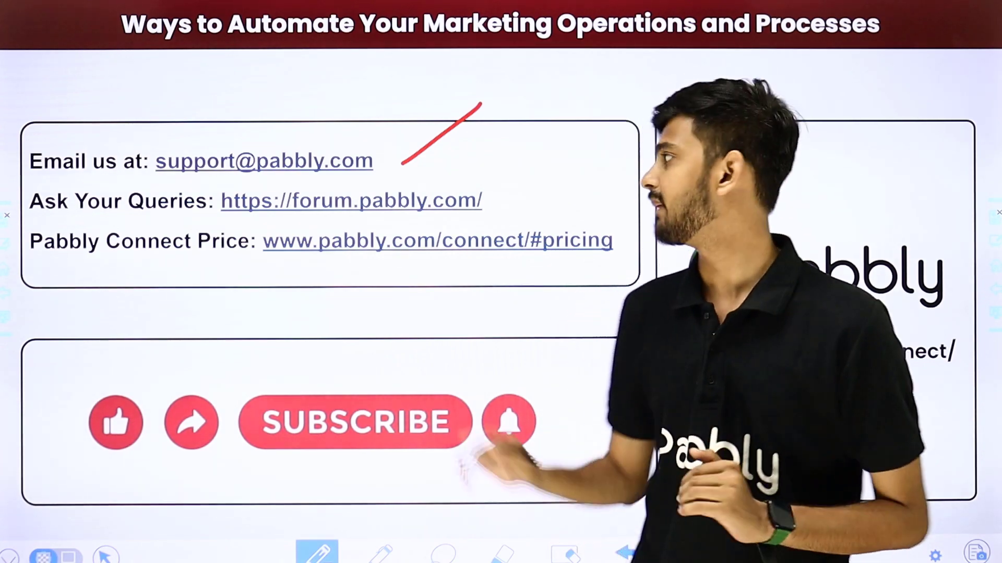
pyautogui.moveTo(497, 202); pyautogui.dragTo(565, 152)
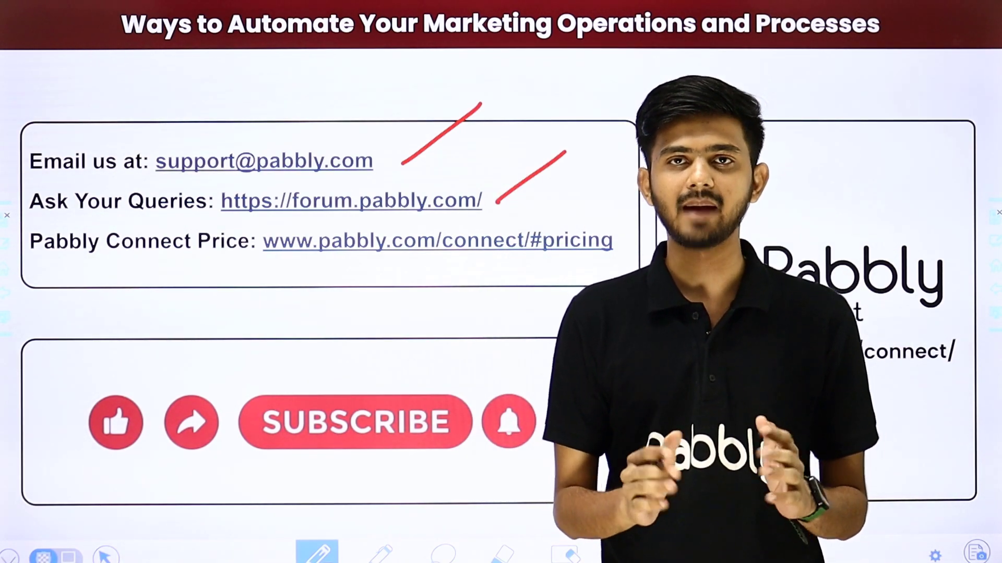
pyautogui.moveTo(603, 262); pyautogui.dragTo(681, 207)
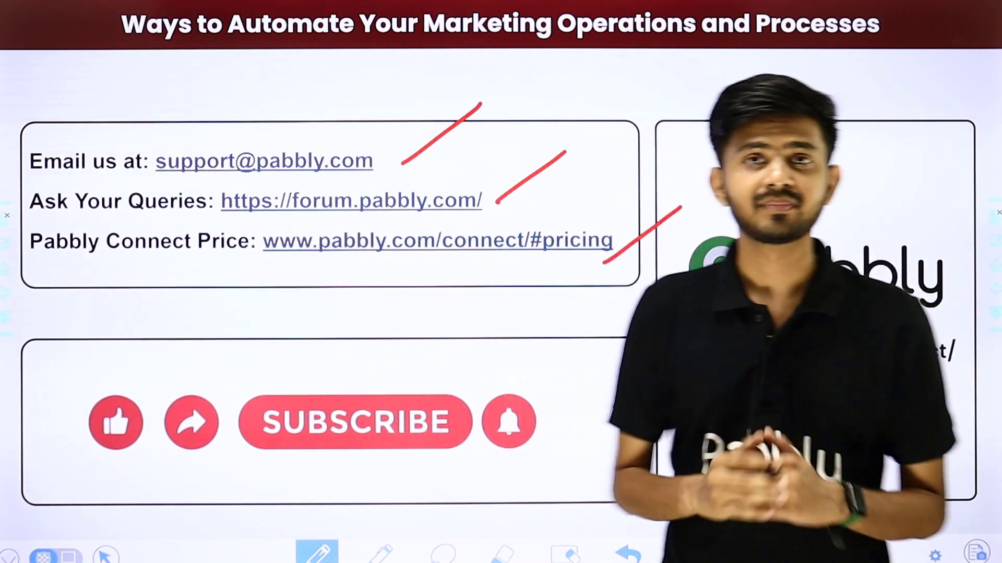